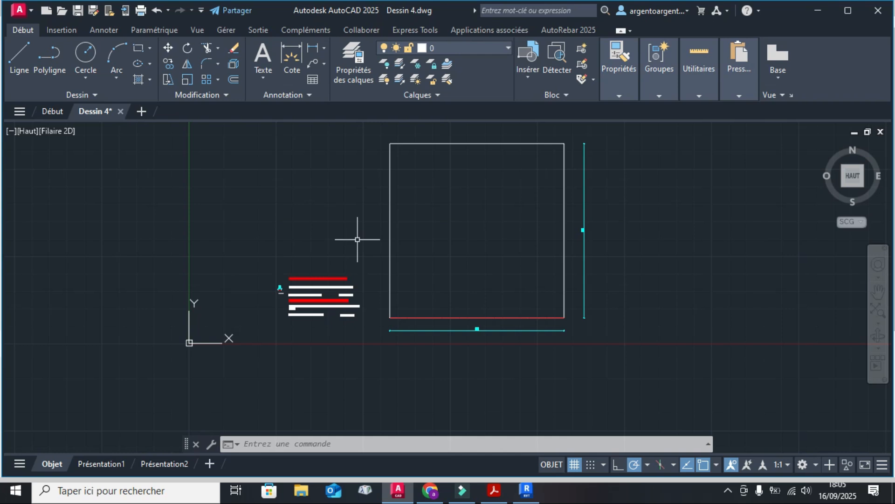
Examine the notes for case 1 and case 2 beside the square in Dessin 4
mouse_move(352, 240)
middle_down()
mouse_move(376, 272)
mouse_move(365, 255)
middle_up()
scroll(368, 275, up, 2)
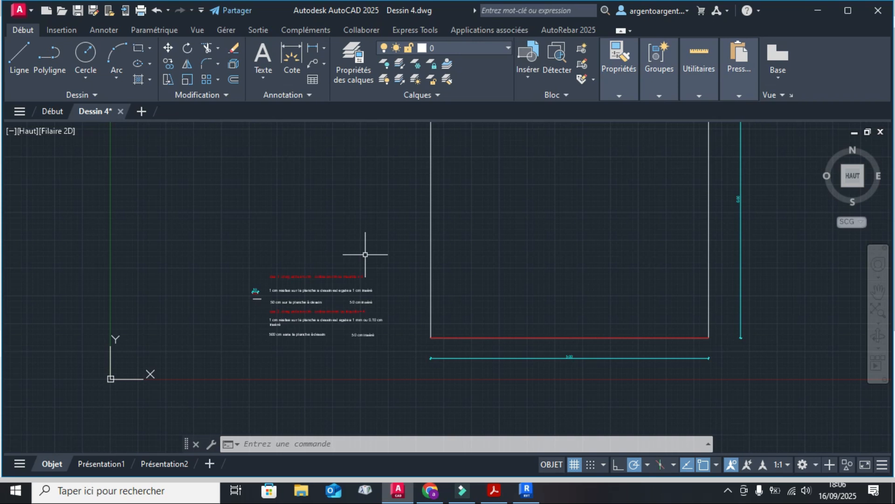
scroll(361, 293, up, 4)
middle_drag(360, 298, 415, 240)
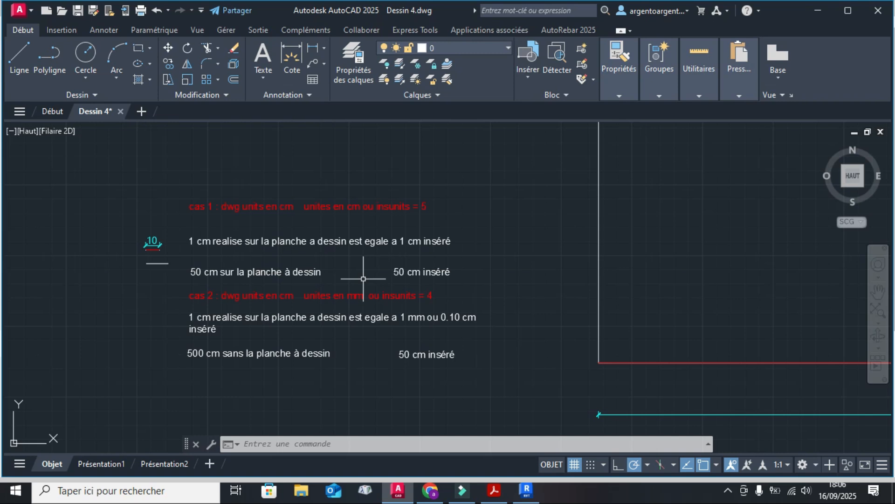
scroll(363, 279, down, 2)
scroll(364, 296, down, 4)
middle_drag(388, 301, 399, 298)
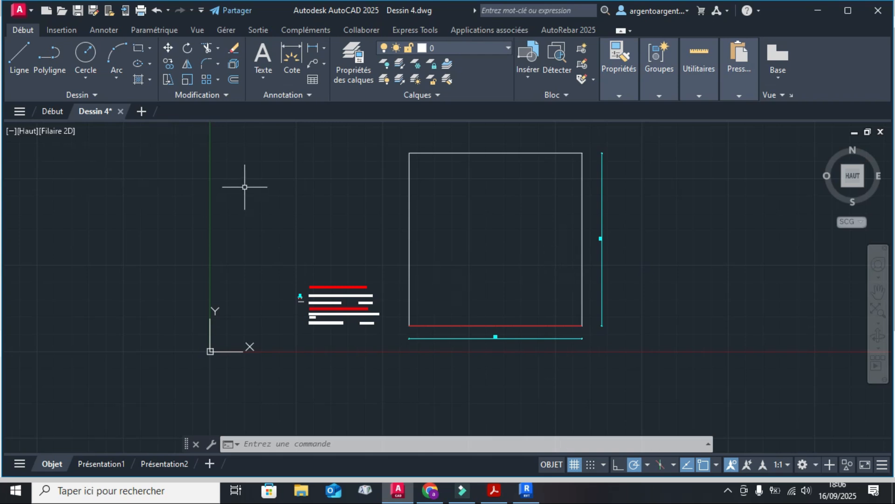
Create a new drawing and turn off its grid display
click(51, 111)
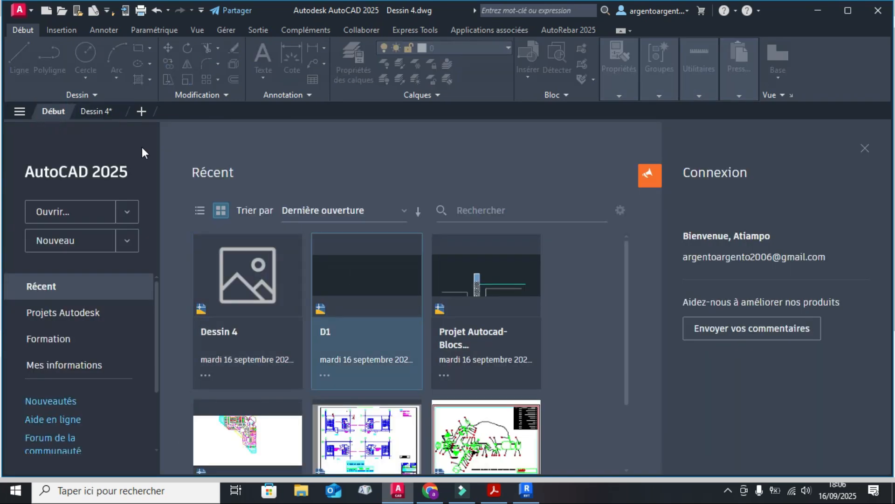
click(55, 241)
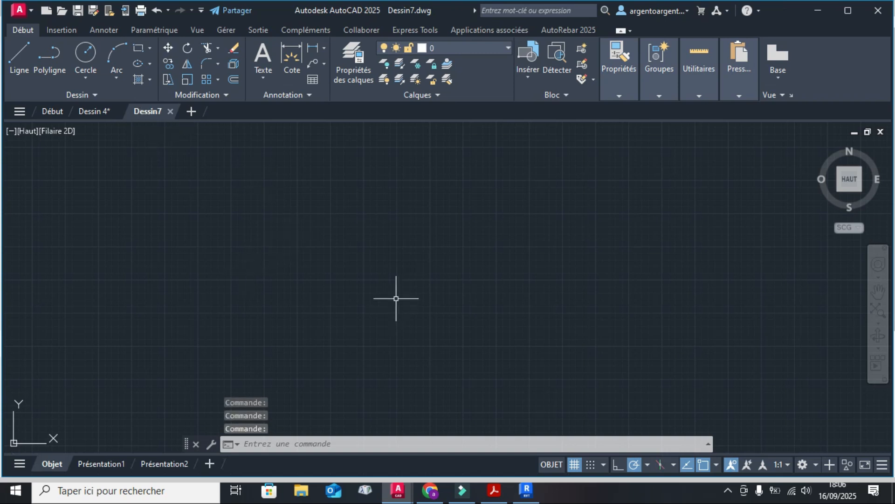
click(573, 464)
Check the new drawing's length unit with the -DWGUNITS command, leaving the setting as it is
text(DWGunits)
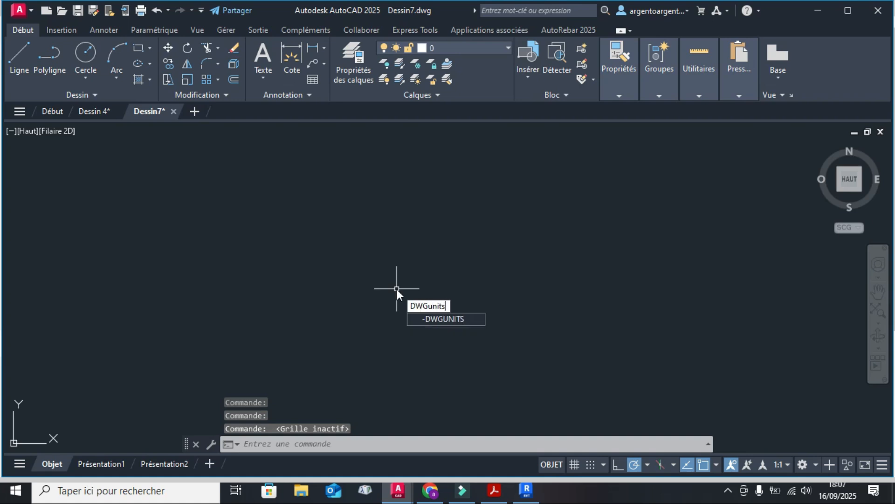
key(Down)
key(Return)
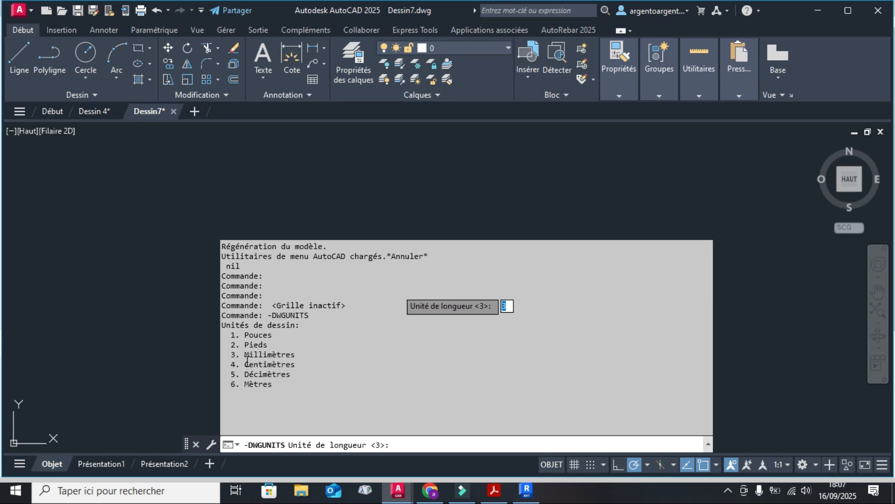
key(Escape)
key(Escape)
key(Escape)
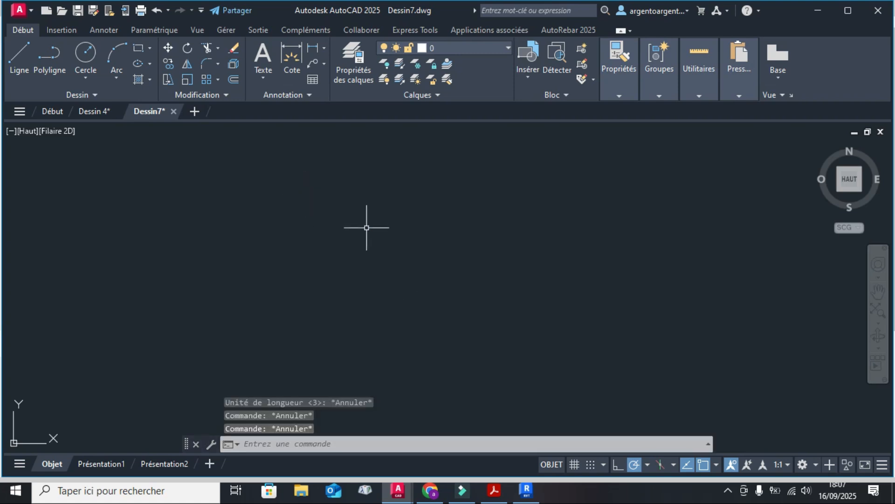
Check the insertion scale unit with the UNITES command and the INSUNITS value without changing either
text(unites)
key(Return)
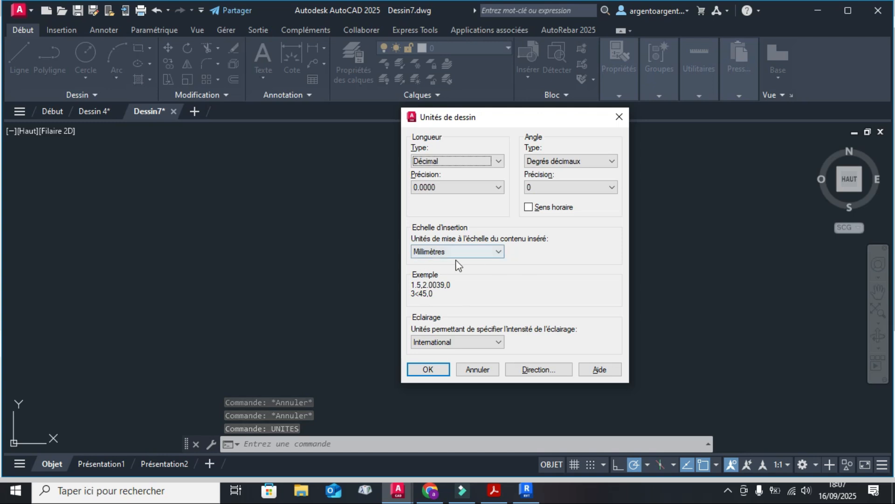
click(426, 368)
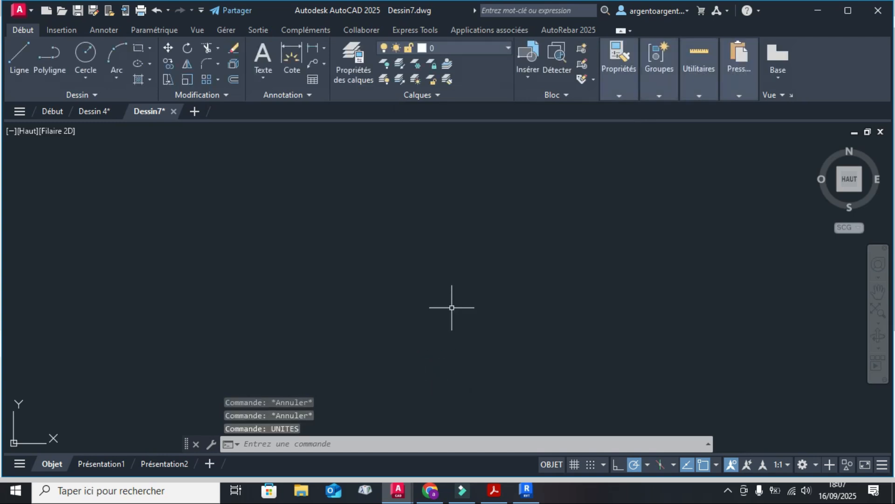
text(insunits)
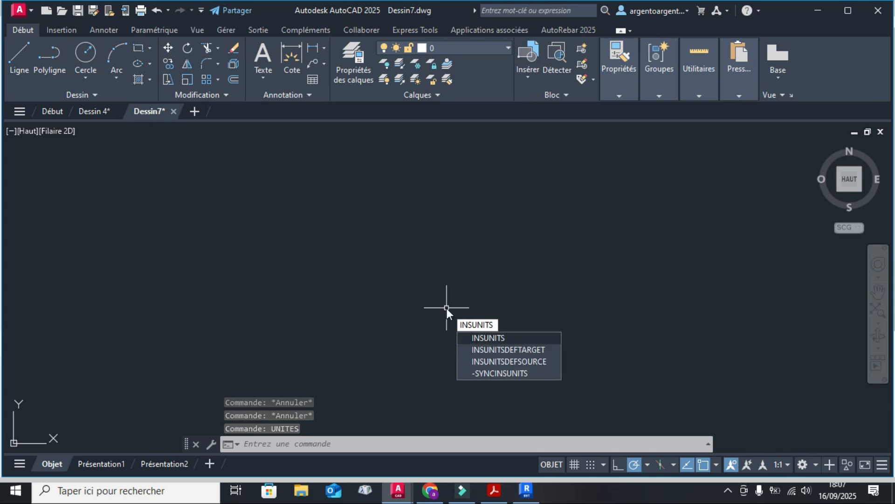
key(Return)
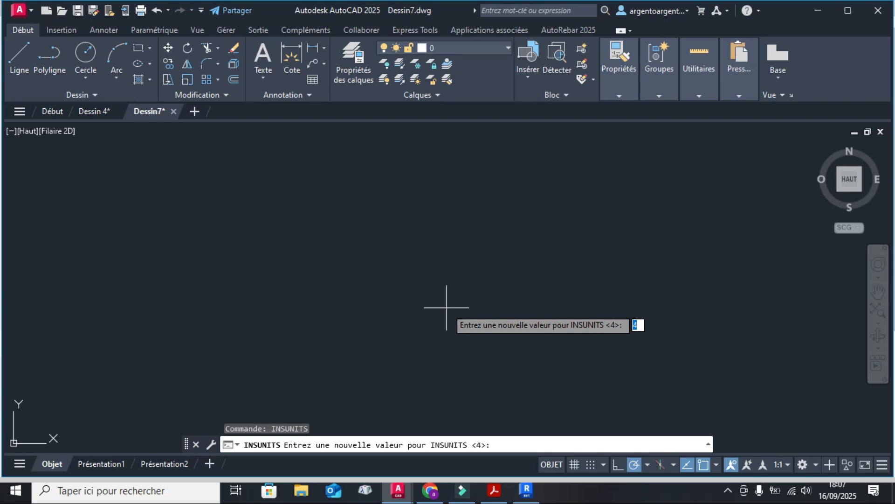
key(Escape)
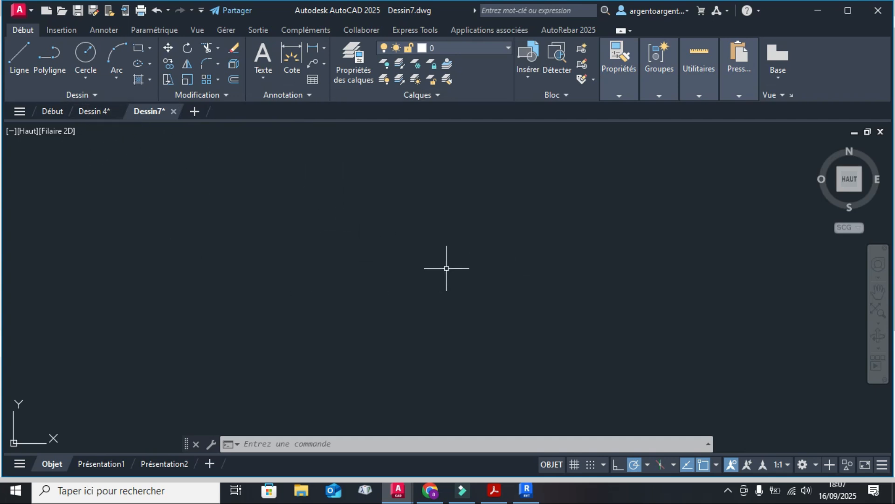
Insert the "testo cm" block from Dessin 4.dwg into the new drawing through DesignCenter
text(ADCENTER)
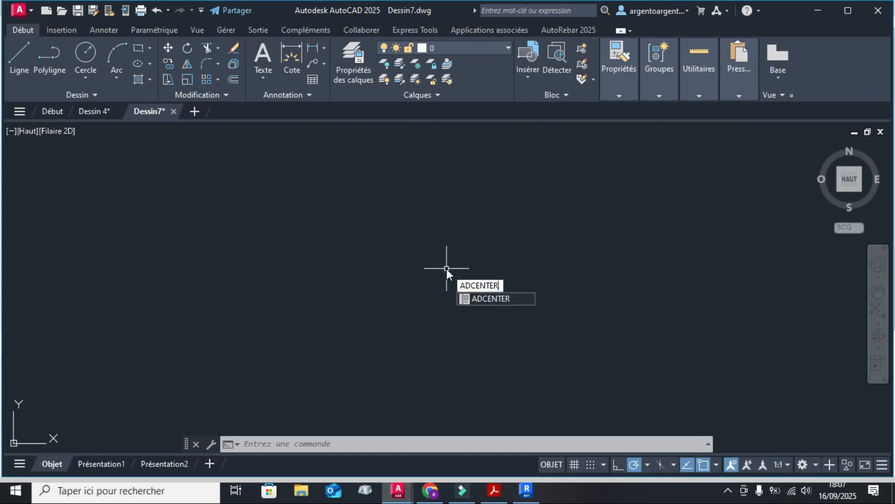
key(Return)
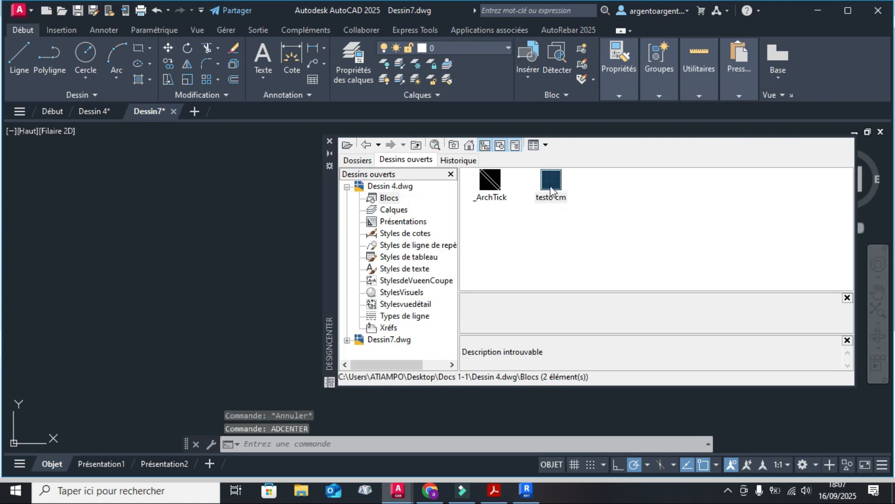
mouse_move(528, 195)
mouse_down()
mouse_move(302, 190)
mouse_move(252, 201)
mouse_move(203, 236)
mouse_up()
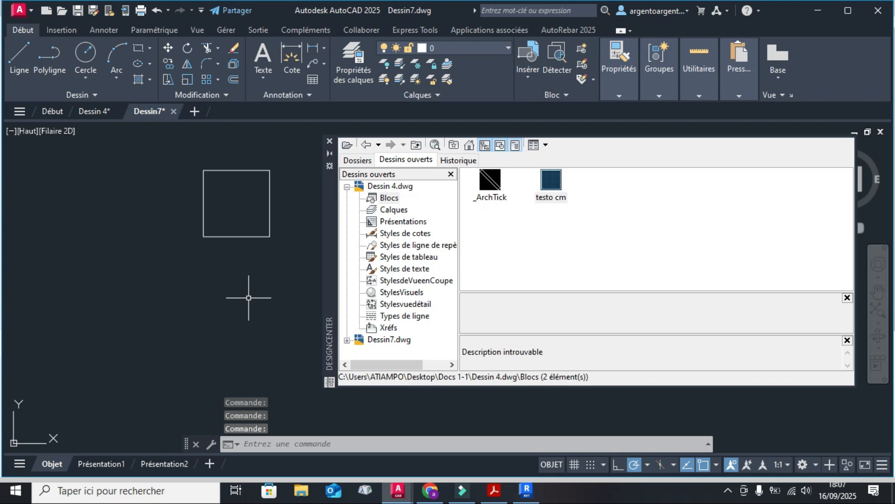
Import the Archi dimension style from Dessin 4.dwg into the new drawing and close DesignCenter
click(415, 233)
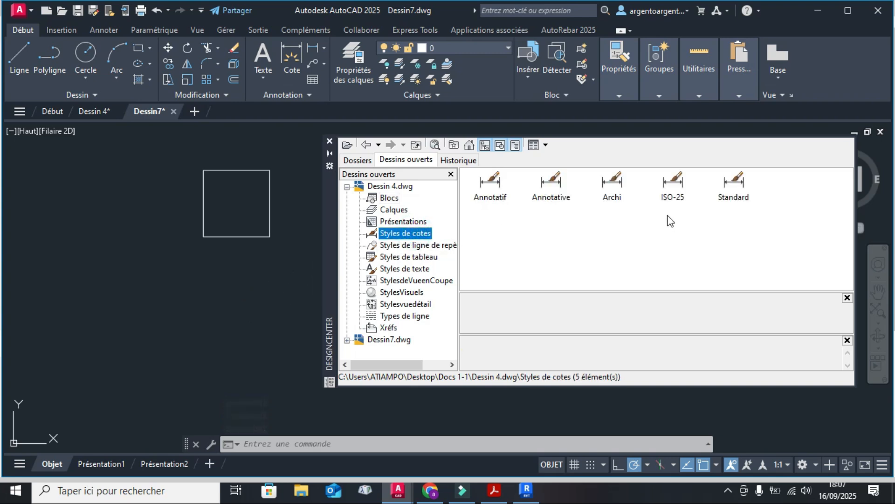
click(612, 181)
drag(291, 327, 237, 334)
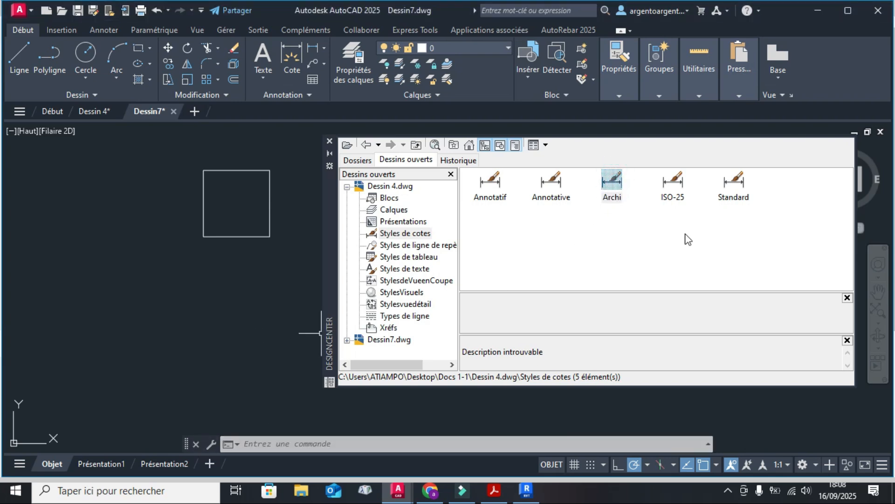
click(328, 141)
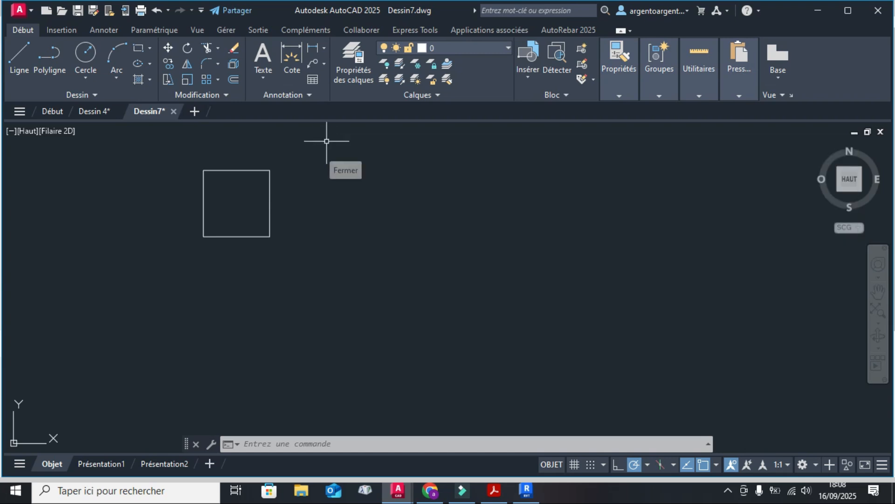
Delete the inserted square block from the new drawing
scroll(385, 244, down, 2)
click(304, 240)
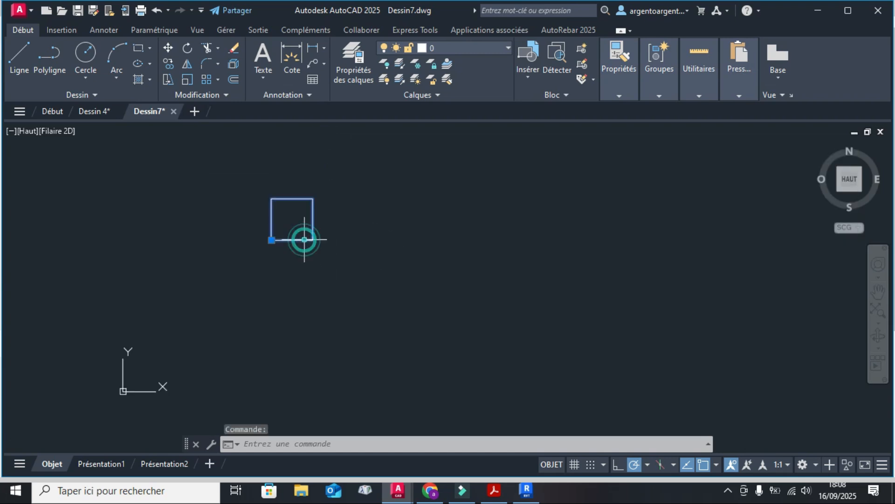
click(364, 261)
click(208, 166)
key(Delete)
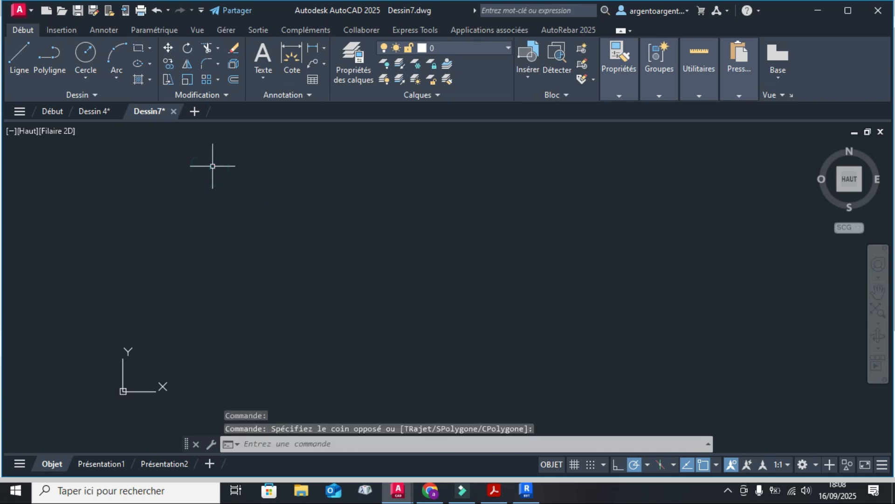
Copy the case 1 and case 2 text notes from Dessin 4 and paste them into Dessin7
scroll(389, 255, down, 3)
middle_click(401, 251)
middle_click(401, 251)
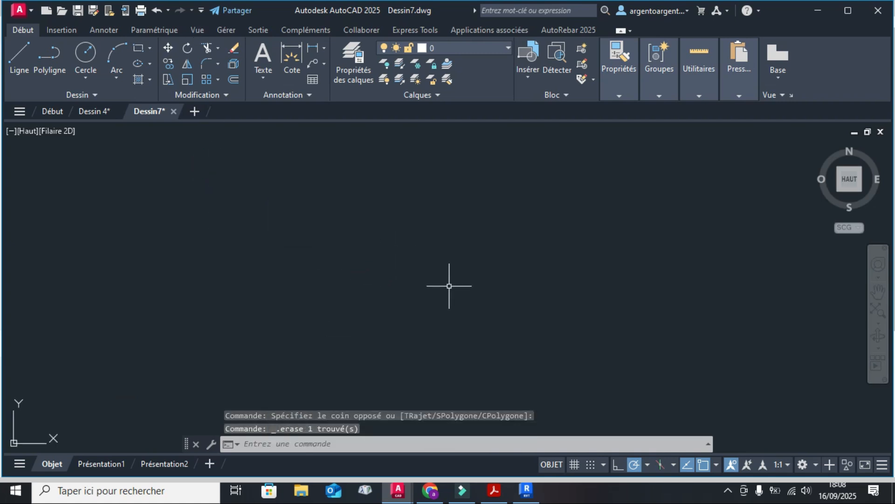
click(95, 111)
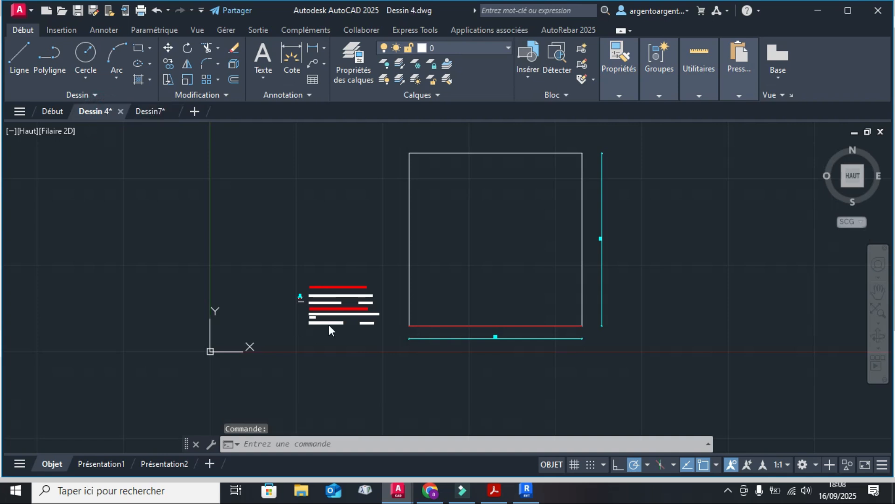
scroll(373, 337, up, 2)
click(373, 337)
click(261, 253)
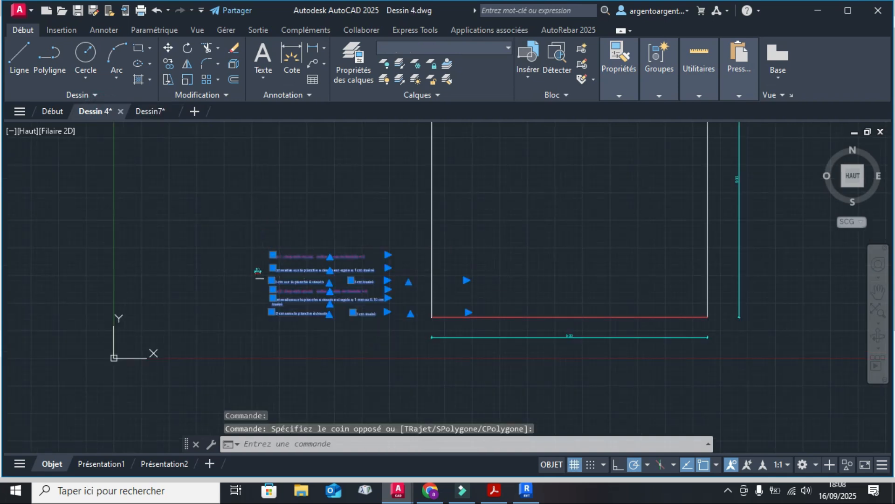
key(ctrl+c)
click(147, 116)
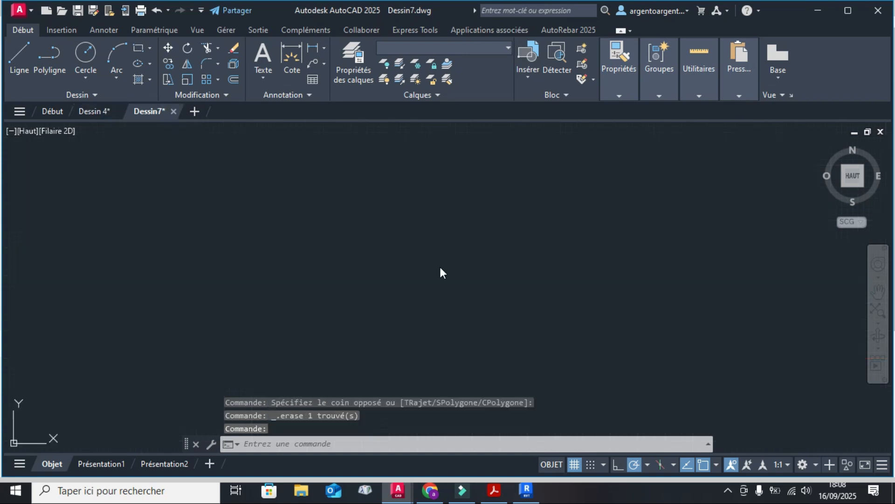
key(ctrl+v)
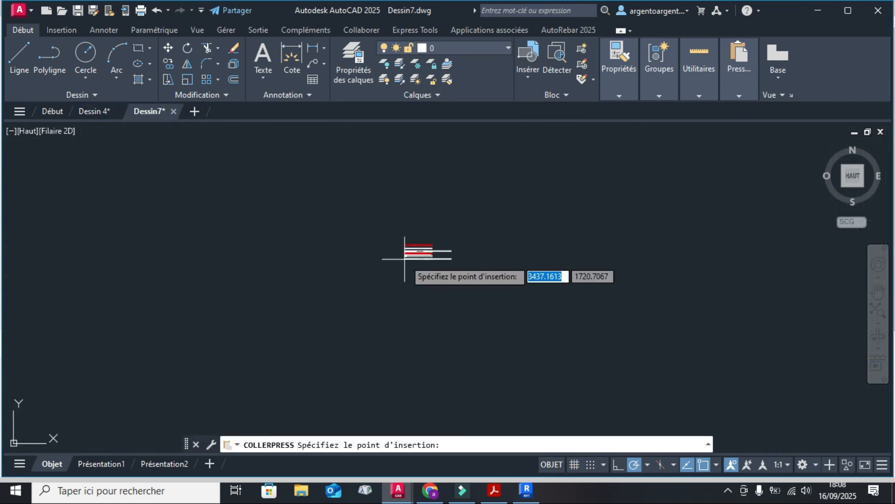
click(328, 237)
Edit the first red heading to read "cas 3" with "dwg units en mm"
scroll(359, 185, up, 8)
middle_drag(361, 227, 347, 249)
double_click(197, 154)
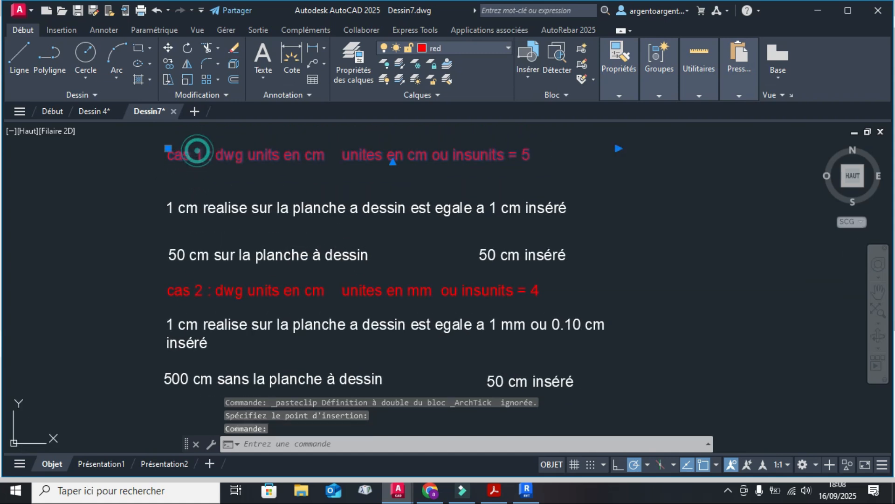
click(195, 159)
text(3)
double_click(321, 157)
text(mm)
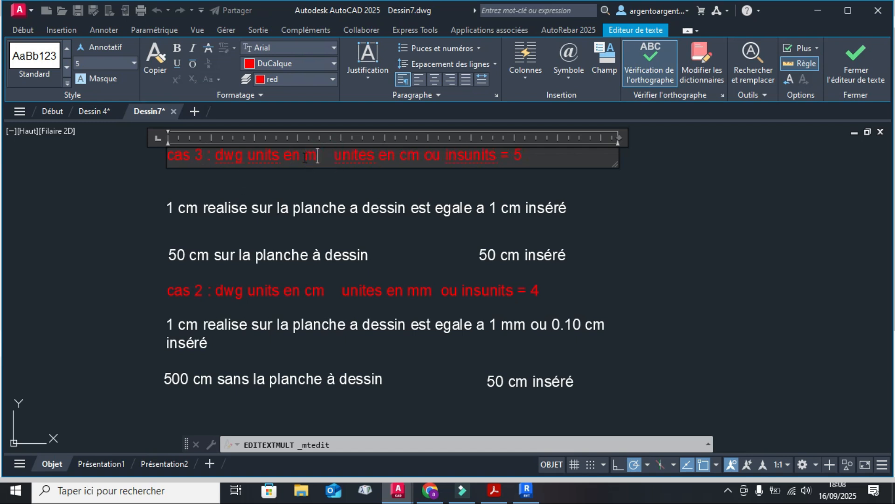
click(397, 182)
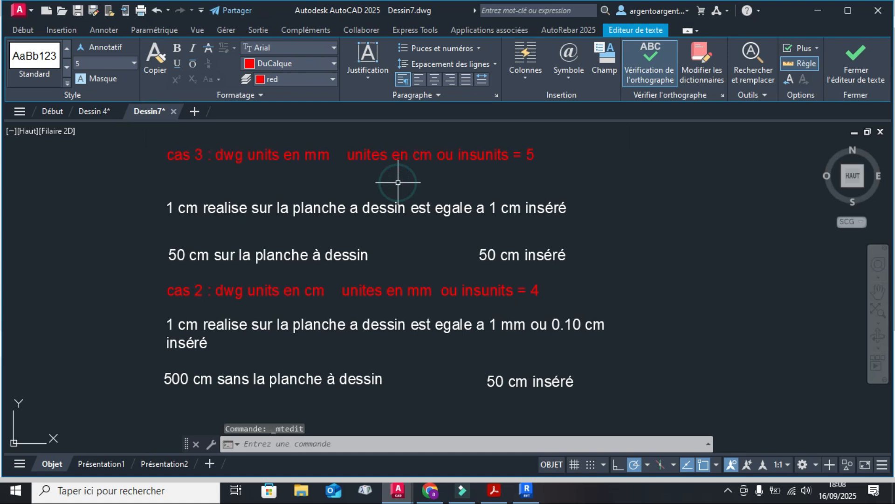
Change the rest of the case 3 heading to "unites en mm ou insunits = 4"
double_click(431, 155)
drag(432, 155, 412, 157)
text(m)
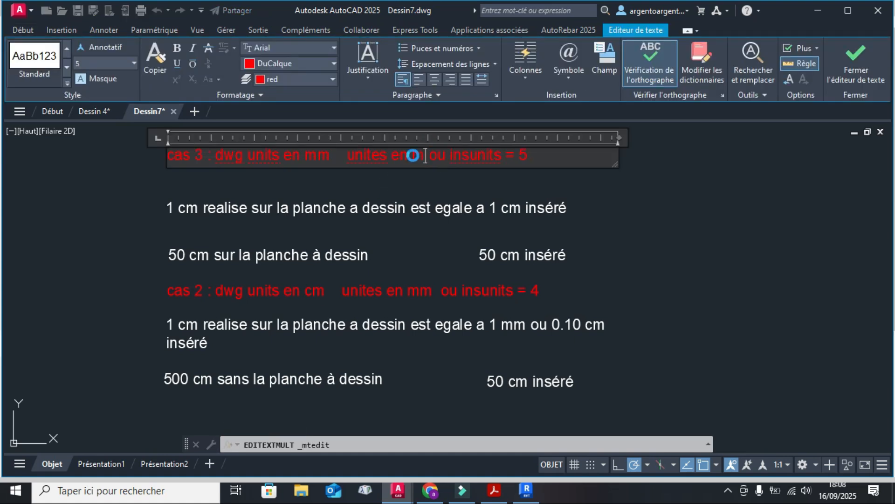
key(Escape)
key(Escape)
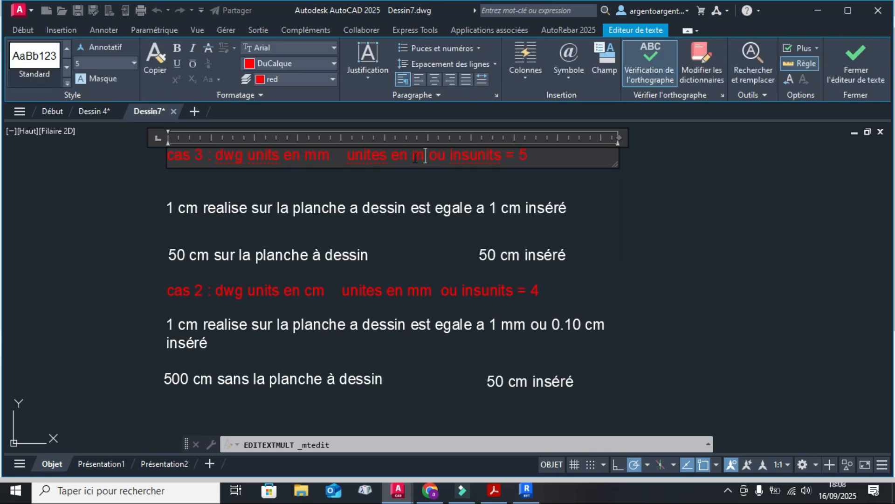
text(m)
click(534, 155)
drag(533, 155, 543, 156)
text(4)
click(618, 207)
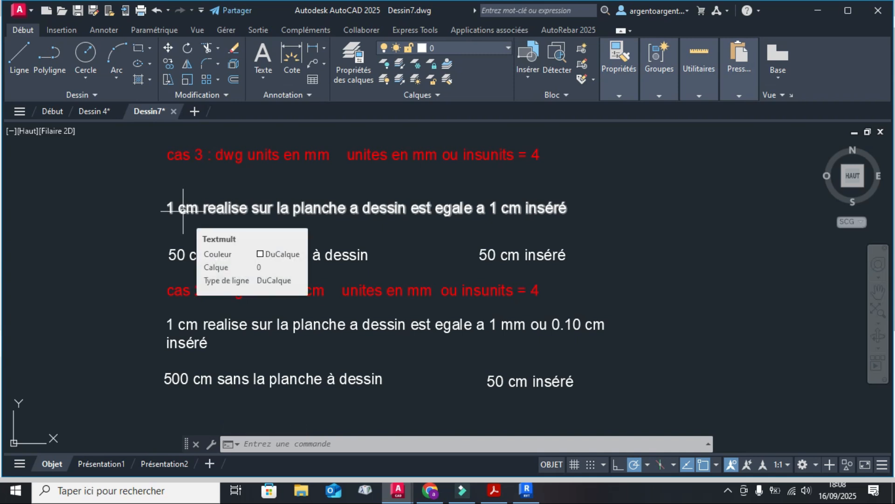
Edit the note under the case 3 heading to read "1 mm realise sur la planche a dessin est egale a 1 mm inséré"
double_click(183, 210)
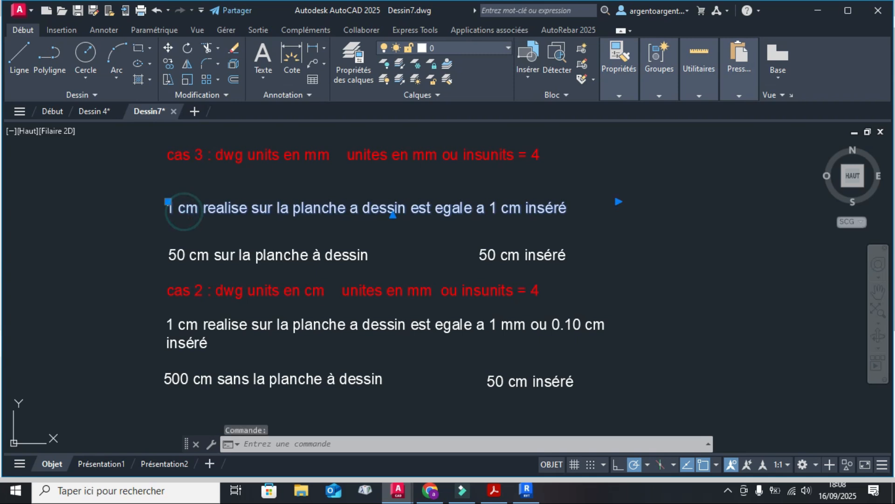
double_click(187, 210)
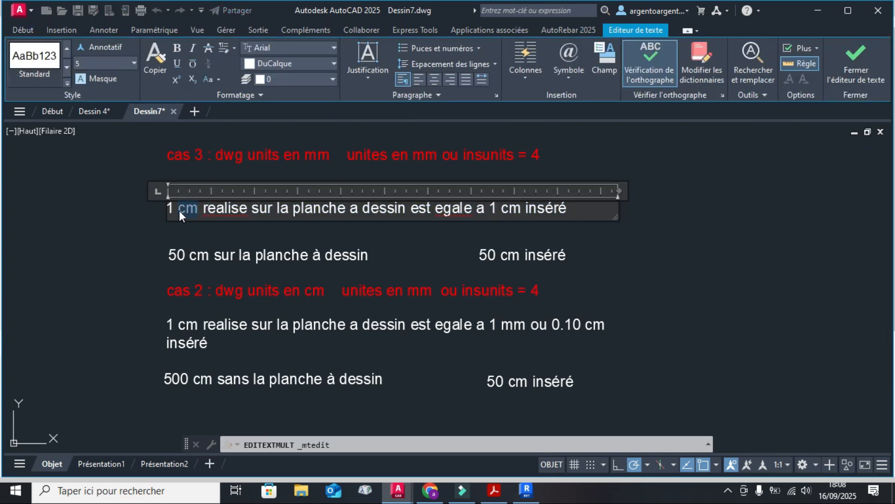
text(mm)
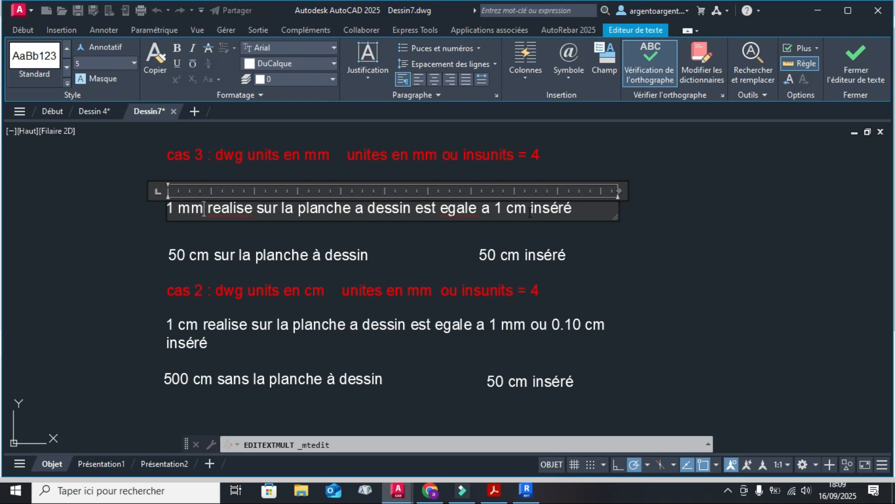
drag(527, 212, 510, 215)
text(mm)
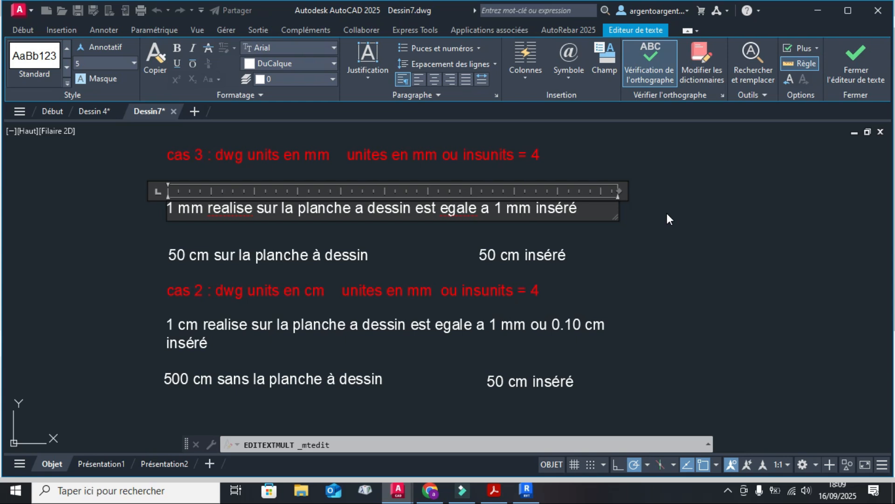
click(699, 223)
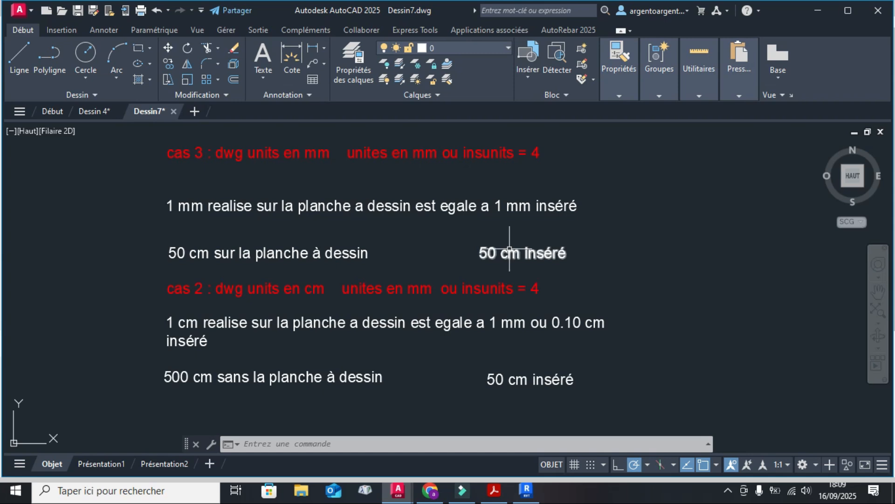
scroll(509, 251, up, 2)
click(523, 254)
scroll(524, 254, down, 4)
scroll(509, 257, up, 3)
scroll(524, 252, down, 4)
scroll(329, 257, up, 2)
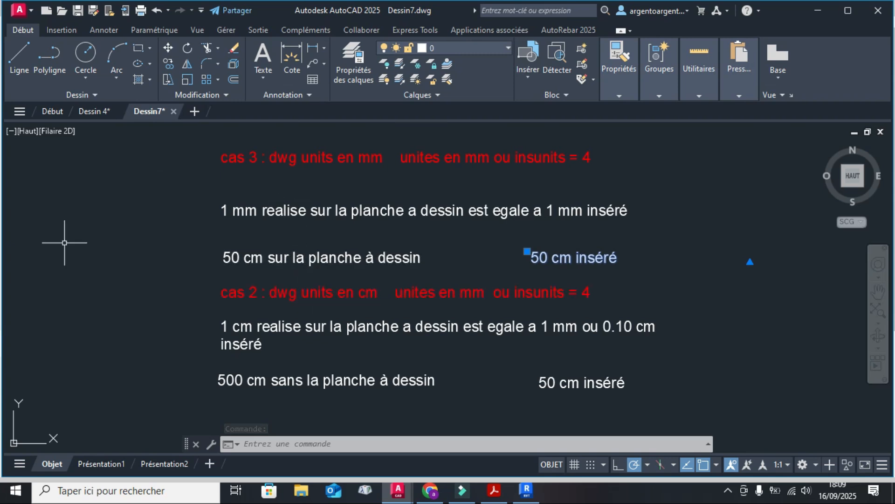
scroll(279, 265, up, 2)
scroll(307, 258, down, 2)
middle_drag(339, 262, 355, 268)
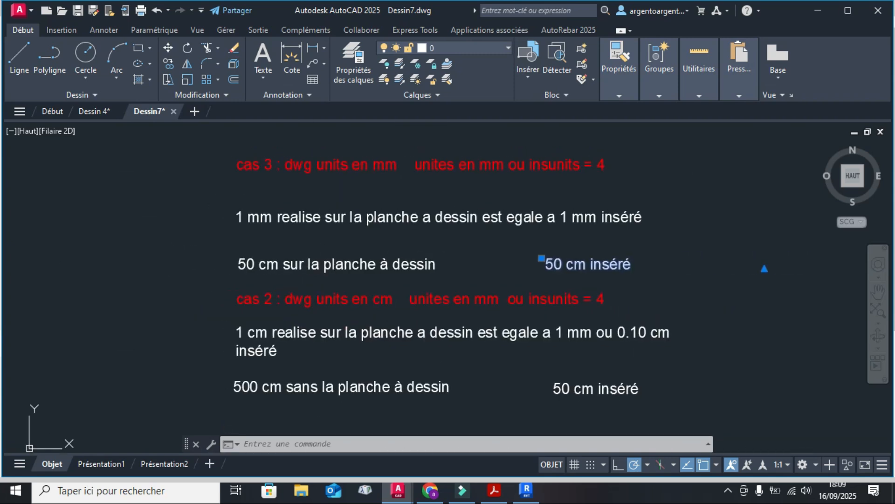
key(Escape)
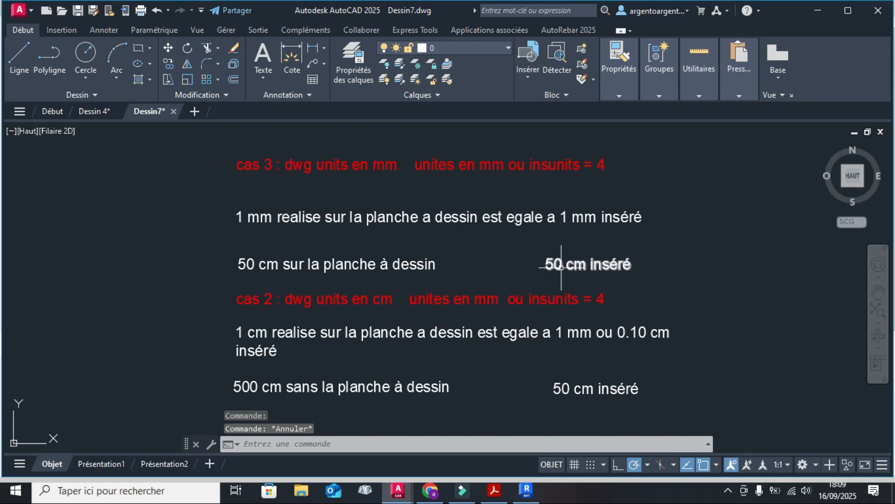
Append "ou 500 mm" to the case 3 note "50 cm inséré"
scroll(561, 267, up, 2)
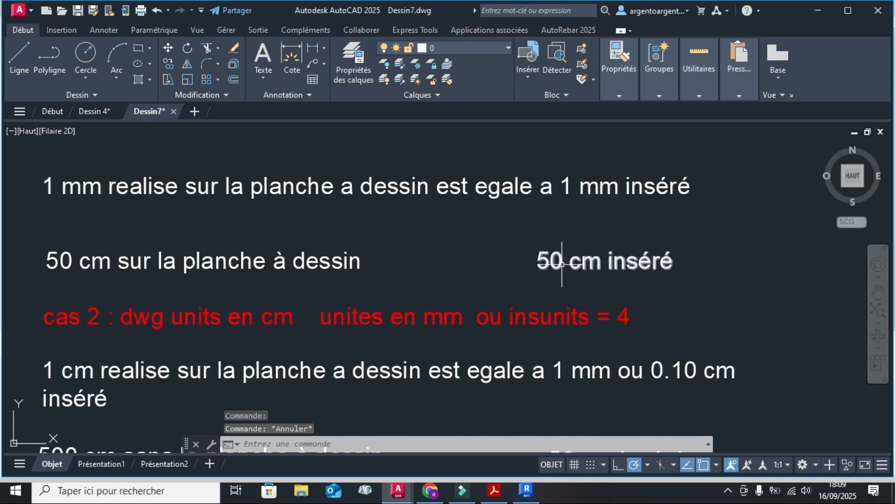
double_click(562, 264)
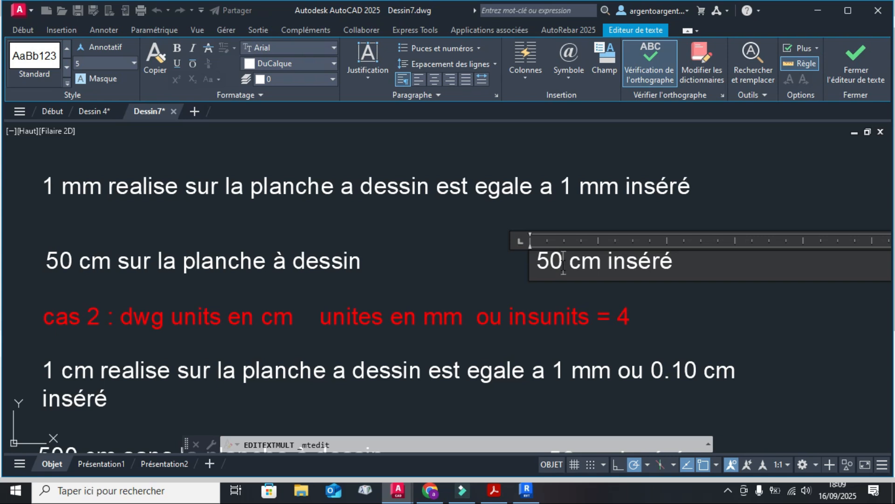
click(680, 269)
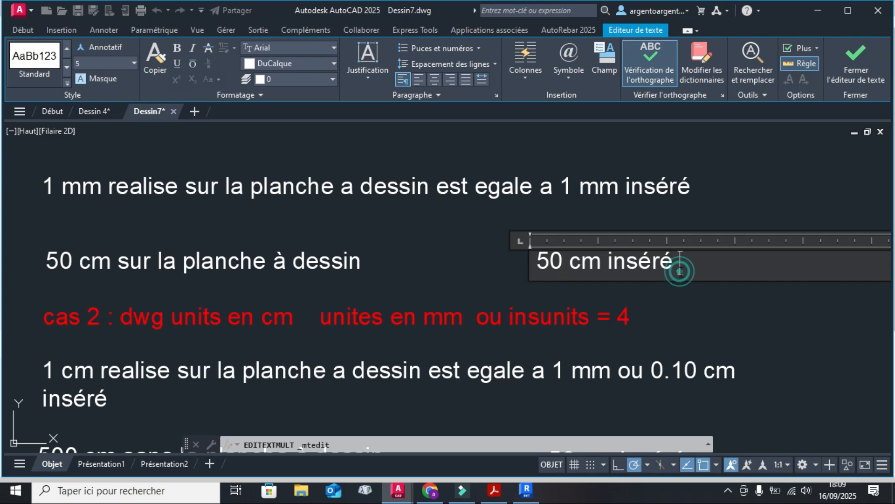
text(ou 500 mm)
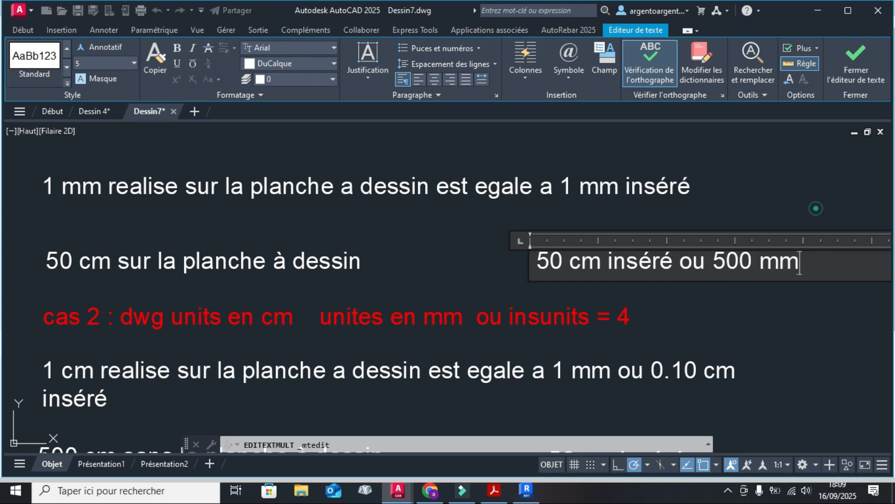
click(816, 208)
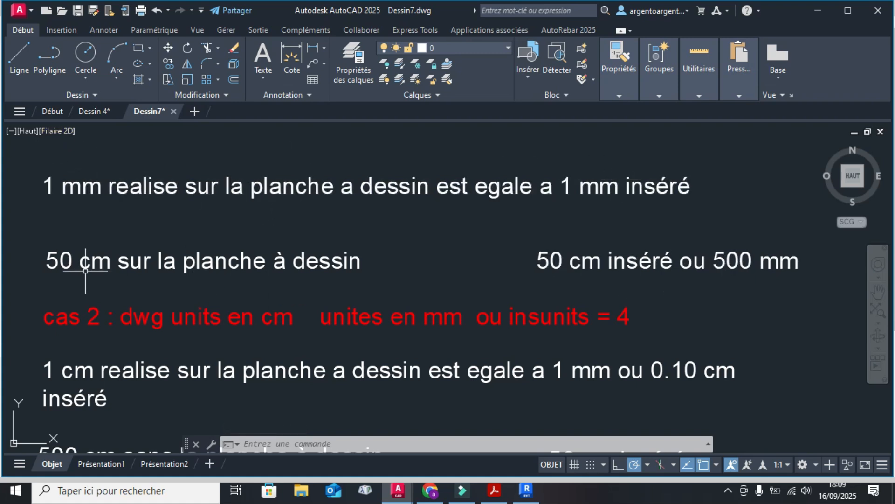
Change the other size note of case 3 to "500 mm sur la planche à dessin"
double_click(73, 264)
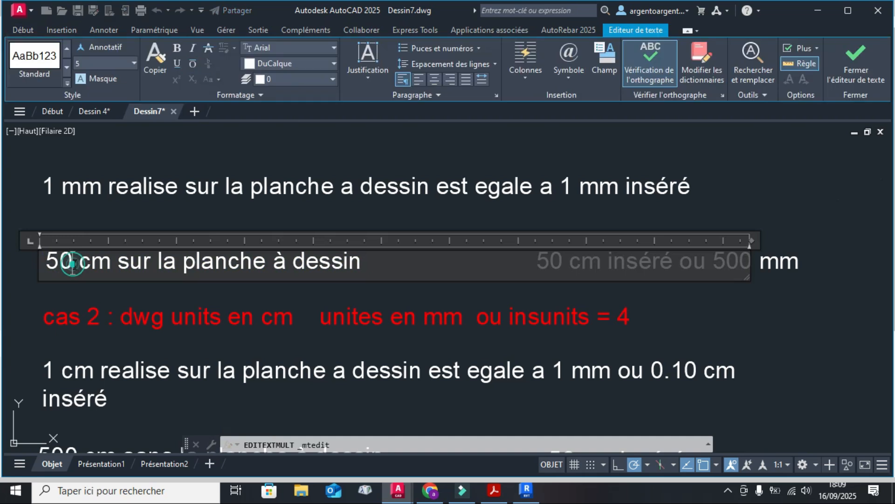
text(0)
double_click(117, 263)
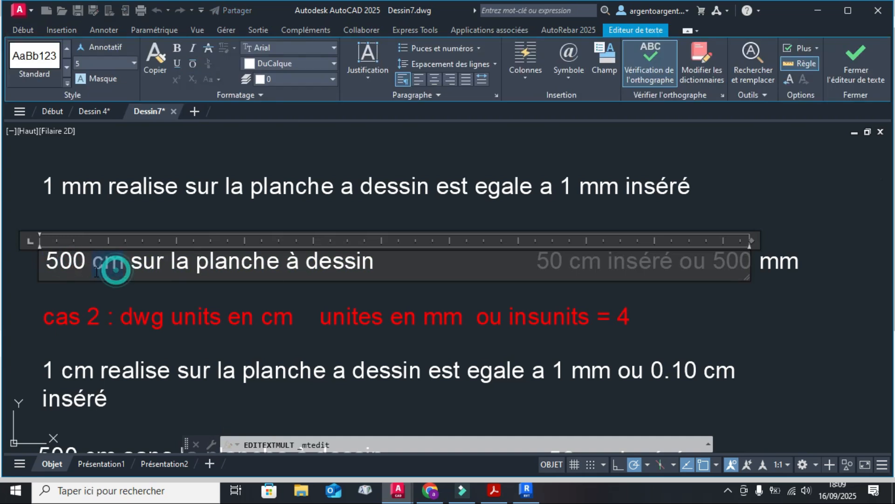
text(mm)
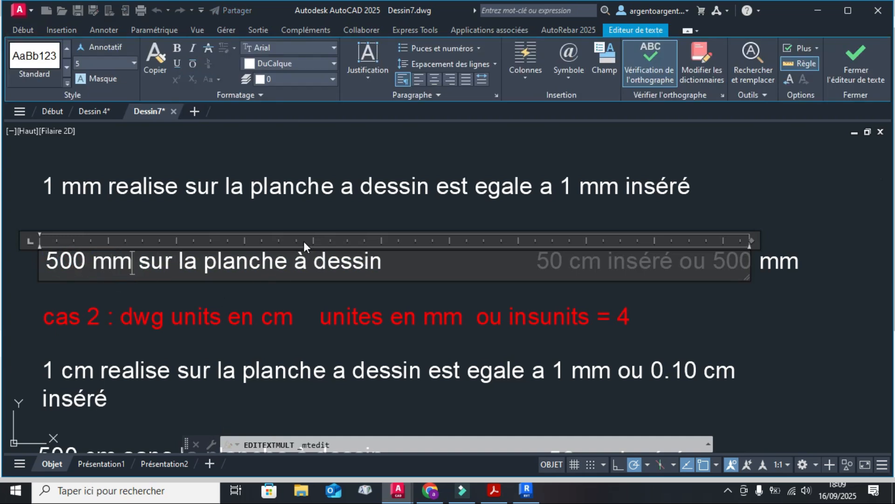
click(351, 216)
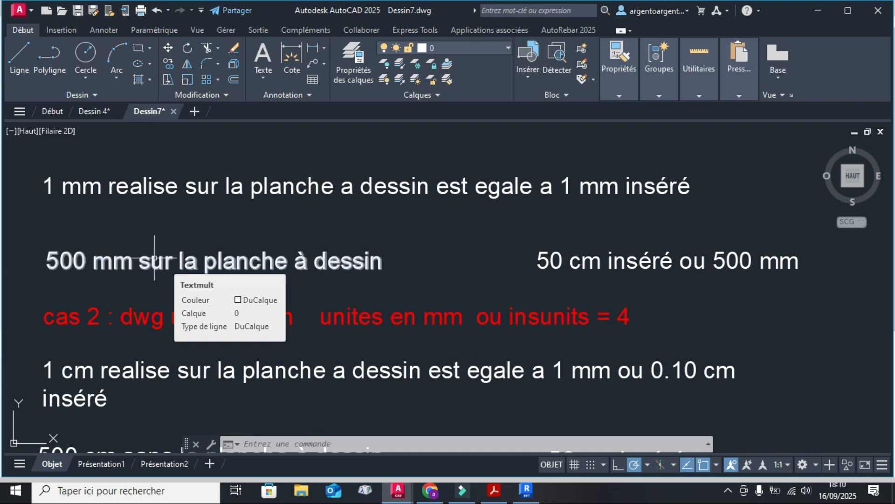
scroll(205, 252, down, 3)
scroll(204, 248, up, 2)
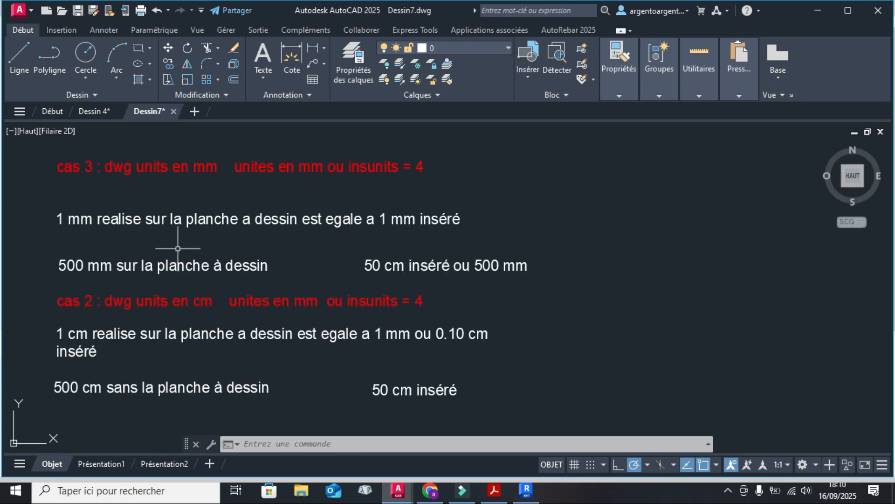
middle_drag(177, 248, 189, 248)
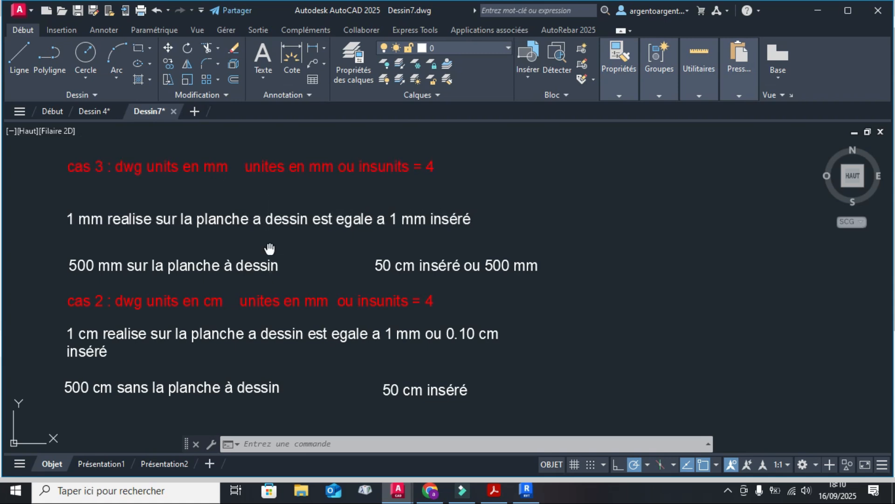
middle_drag(270, 248, 269, 230)
mouse_move(258, 243)
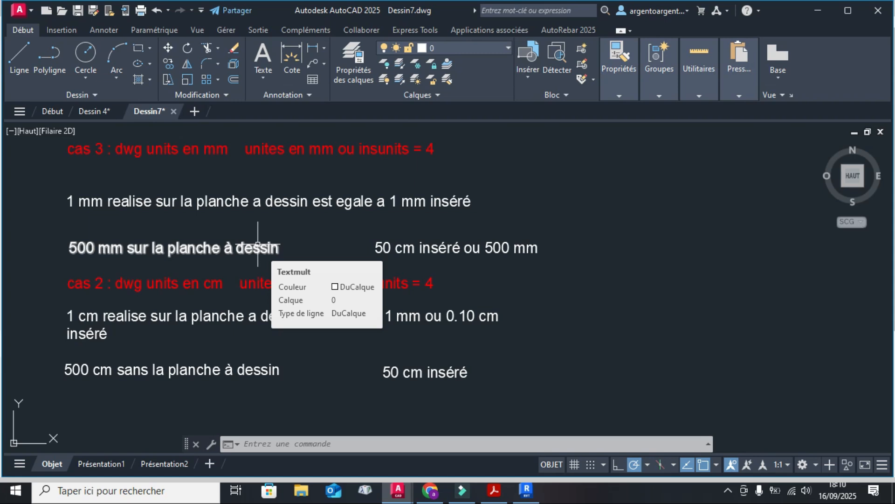
Start the classic block insertion command INSERCLASSIQUE and choose the block "testo cm"
scroll(257, 244, down, 5)
scroll(389, 247, up, 3)
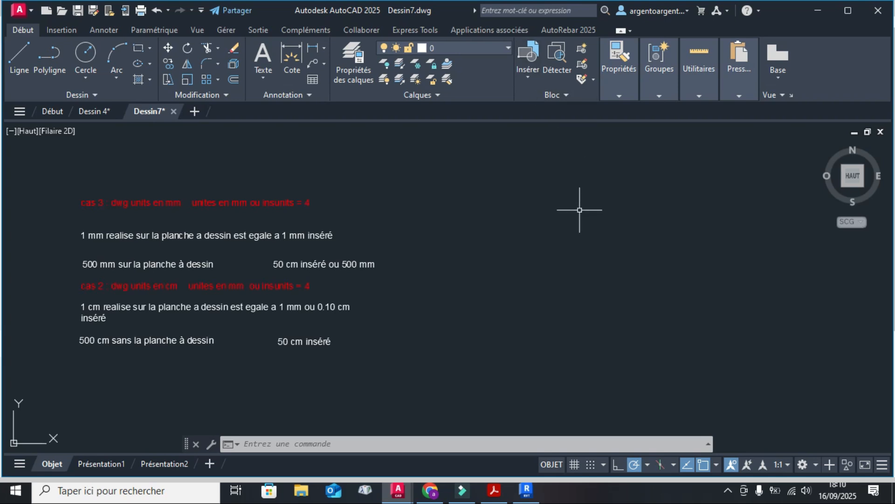
text(classique)
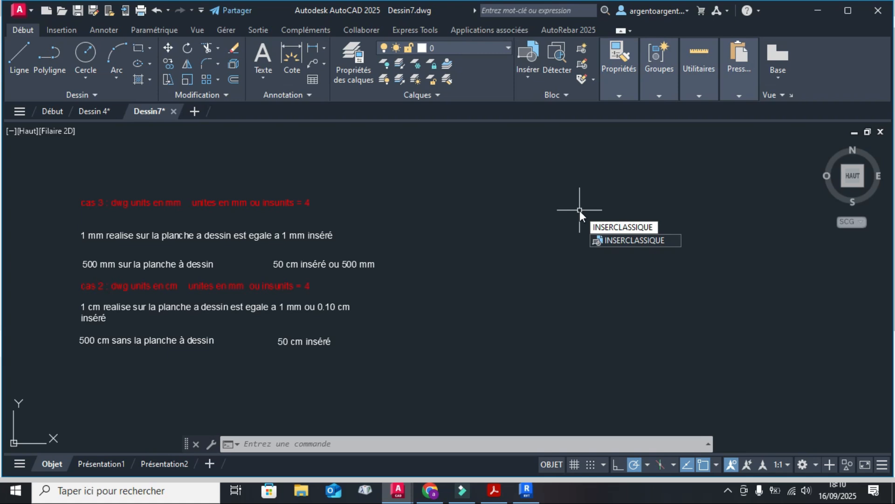
key(Return)
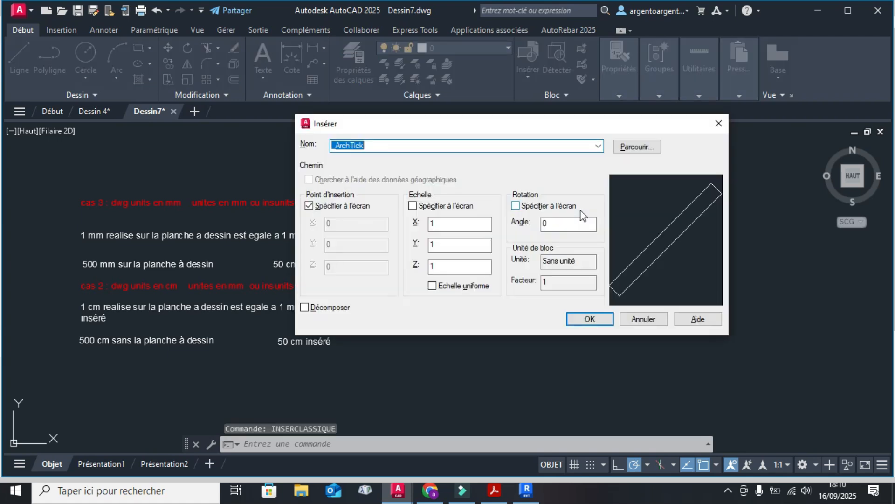
drag(504, 128, 588, 106)
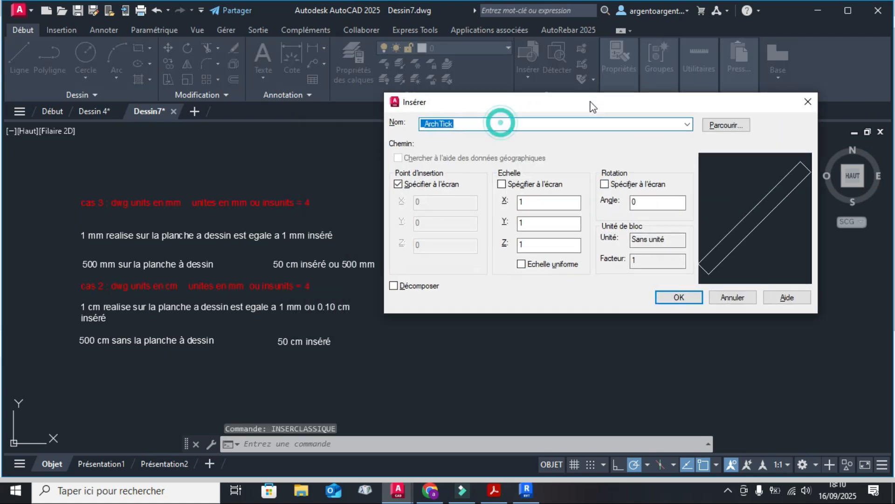
click(682, 124)
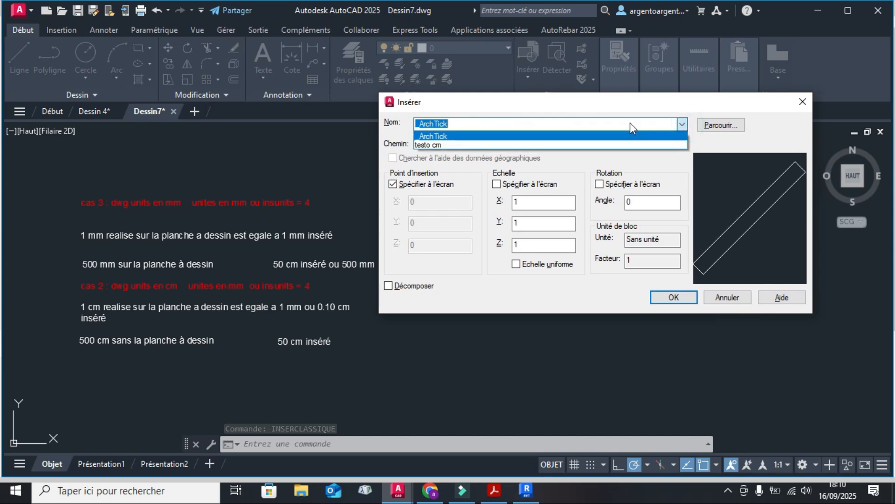
click(535, 143)
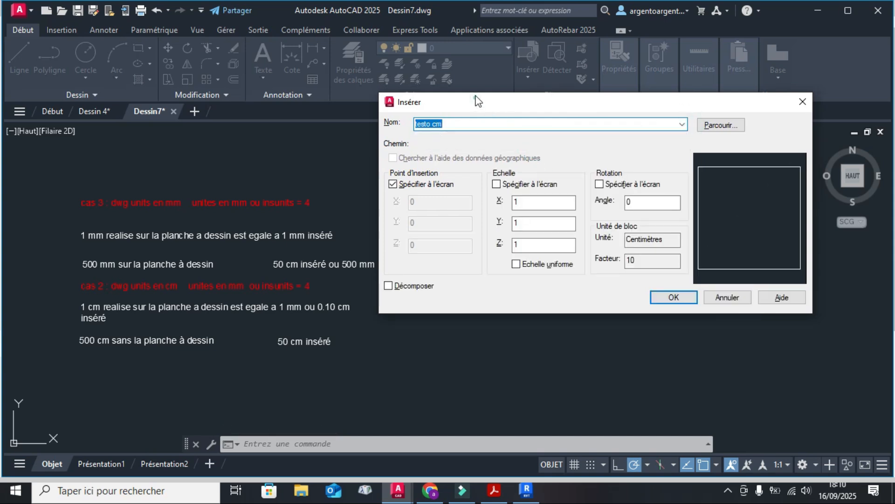
drag(476, 100, 508, 77)
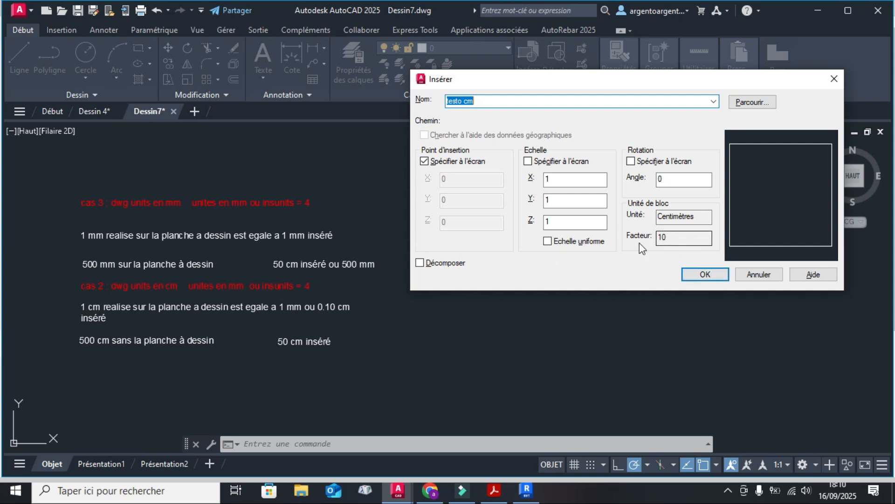
Accept the insertion settings and place the "testo cm" block to the right of the text notes
click(703, 276)
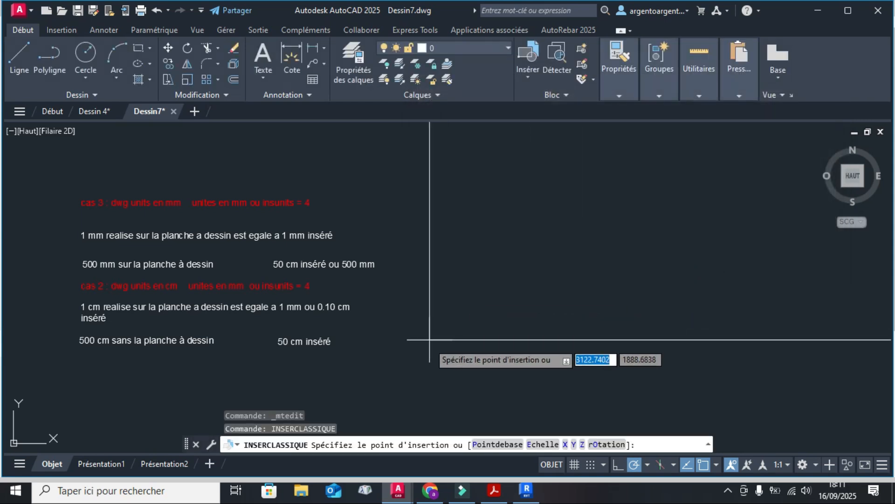
scroll(430, 340, down, 3)
click(464, 326)
scroll(540, 343, down, 3)
scroll(558, 347, down, 2)
scroll(558, 347, up, 6)
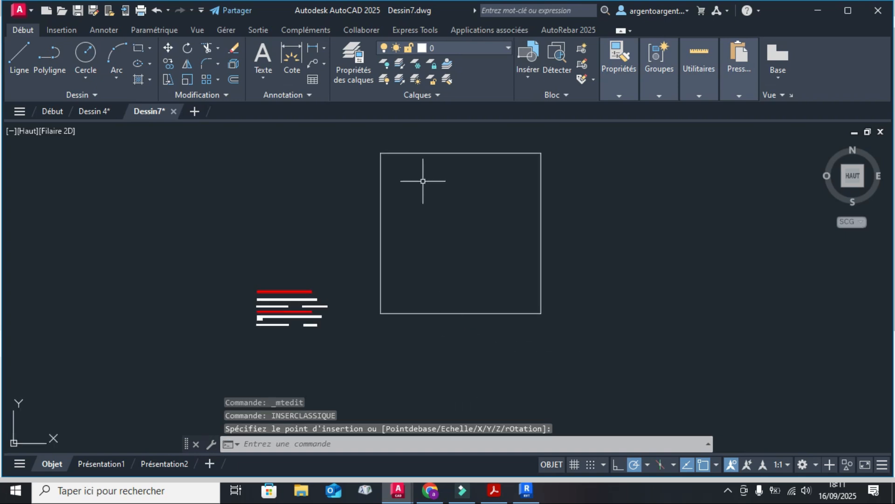
Make Archi the current dimension style
click(323, 48)
click(324, 48)
click(316, 95)
click(387, 130)
click(315, 226)
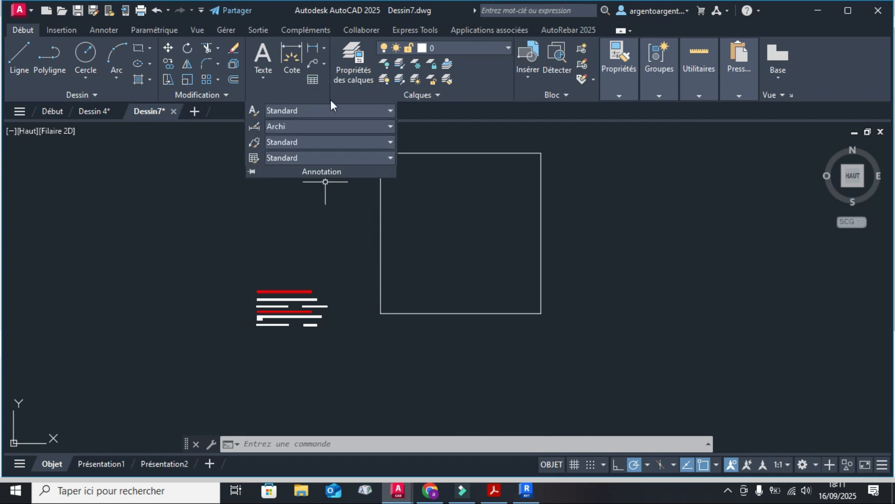
Add a horizontal linear dimension along the inserted square's bottom edge, with the dimension line just below the square
click(313, 47)
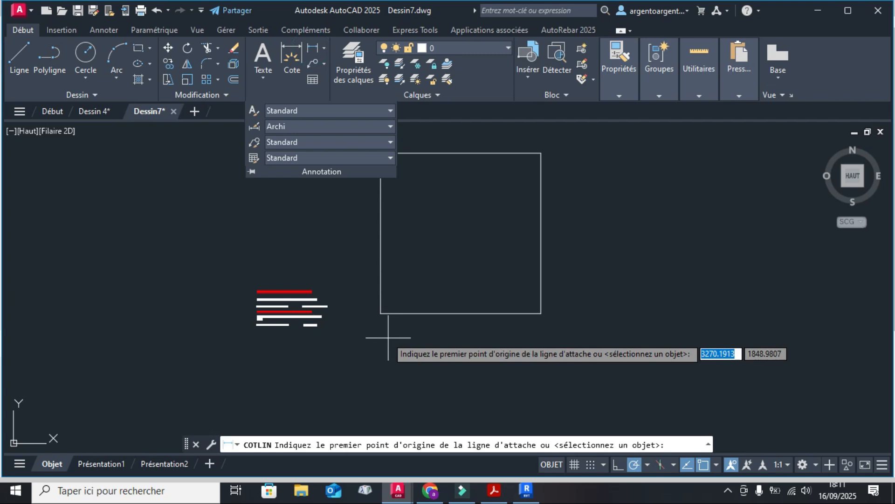
click(381, 313)
click(541, 312)
scroll(449, 320, up, 5)
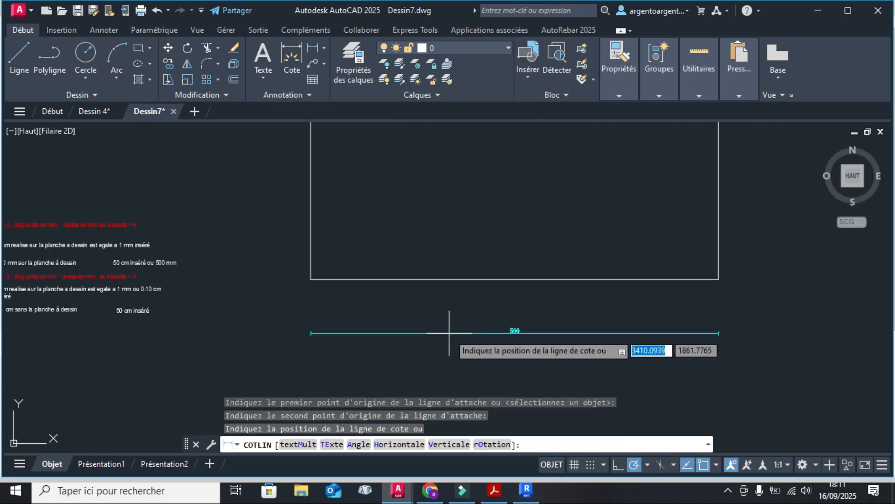
click(467, 283)
scroll(497, 326, down, 4)
scroll(454, 305, up, 8)
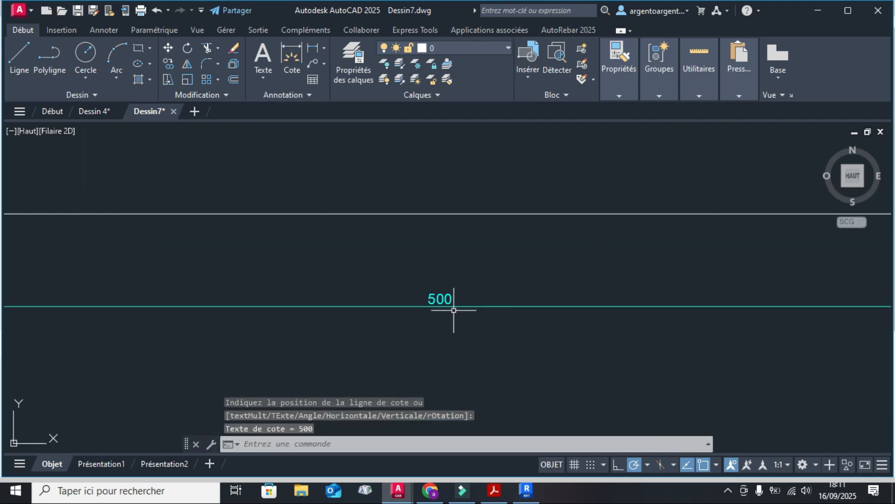
scroll(454, 309, down, 1)
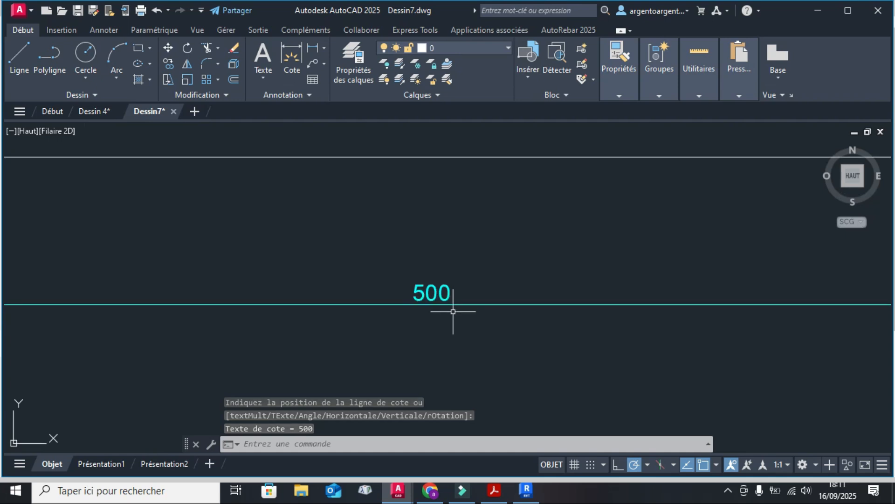
scroll(452, 311, down, 2)
scroll(514, 339, down, 2)
scroll(514, 339, down, 6)
scroll(514, 336, up, 4)
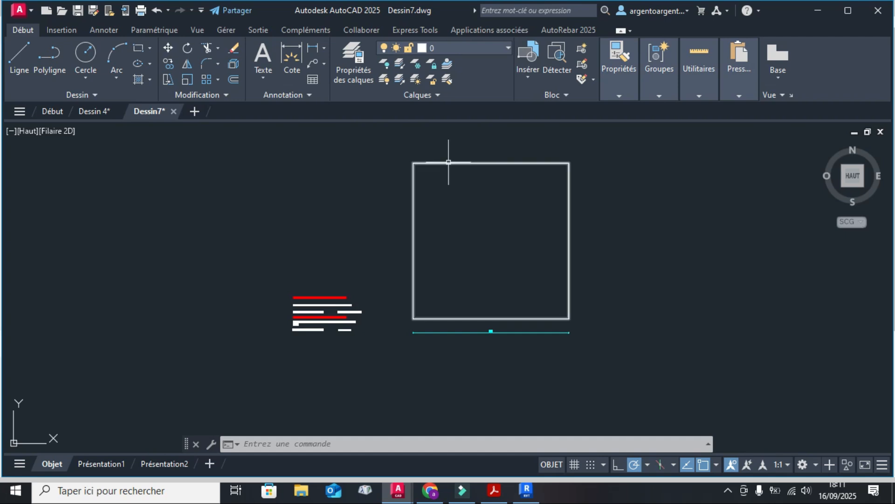
Examine the dimension under the inserted square and compare it with the case 3 text notes
scroll(490, 349, up, 2)
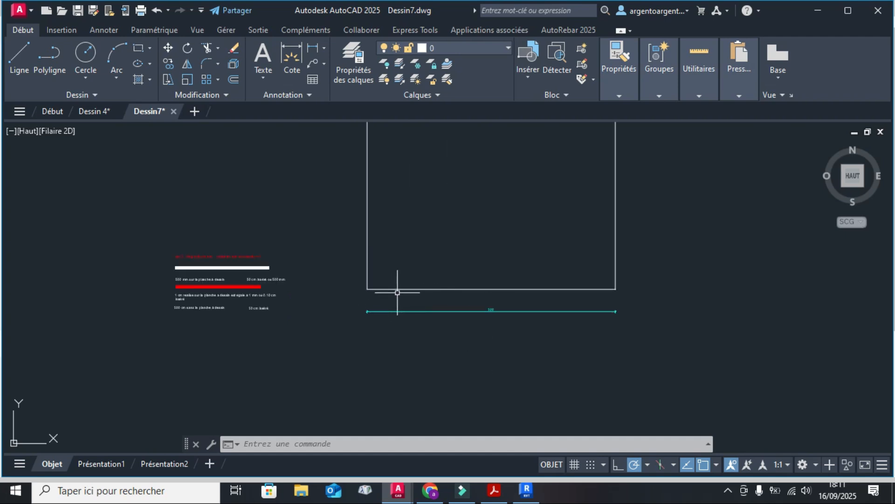
middle_drag(637, 304, 623, 335)
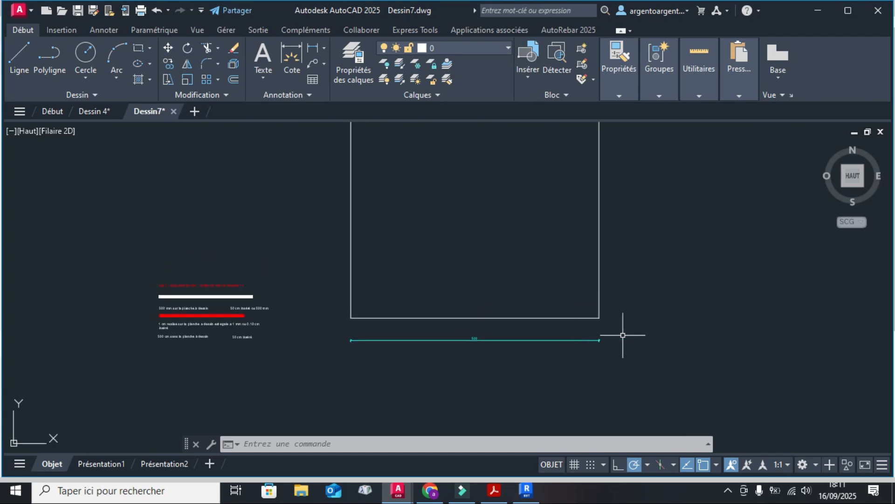
scroll(512, 340, down, 2)
middle_drag(501, 344, 466, 340)
scroll(289, 330, up, 4)
scroll(288, 328, down, 4)
middle_drag(408, 349, 434, 323)
scroll(319, 292, up, 6)
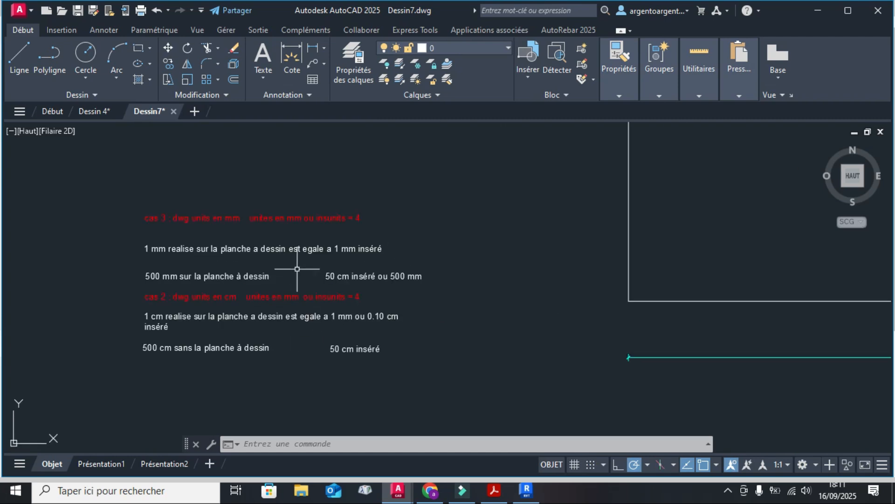
middle_drag(272, 286, 320, 264)
scroll(322, 266, down, 4)
middle_drag(523, 300, 488, 333)
Delete the inserted square block together with its horizontal dimension
click(620, 351)
click(532, 264)
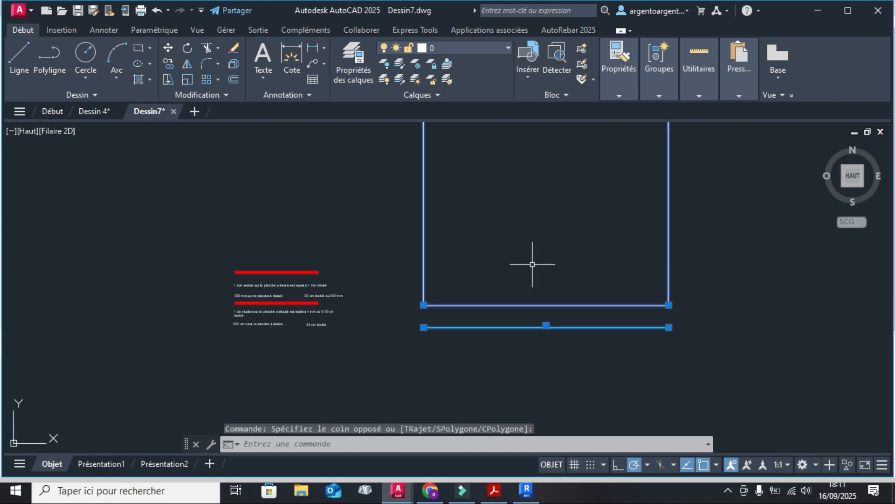
key(Delete)
In the red "cas 2" heading, change the case number to 4 and the dwg units to mm
scroll(242, 294, up, 6)
scroll(208, 326, up, 2)
middle_drag(236, 334, 244, 280)
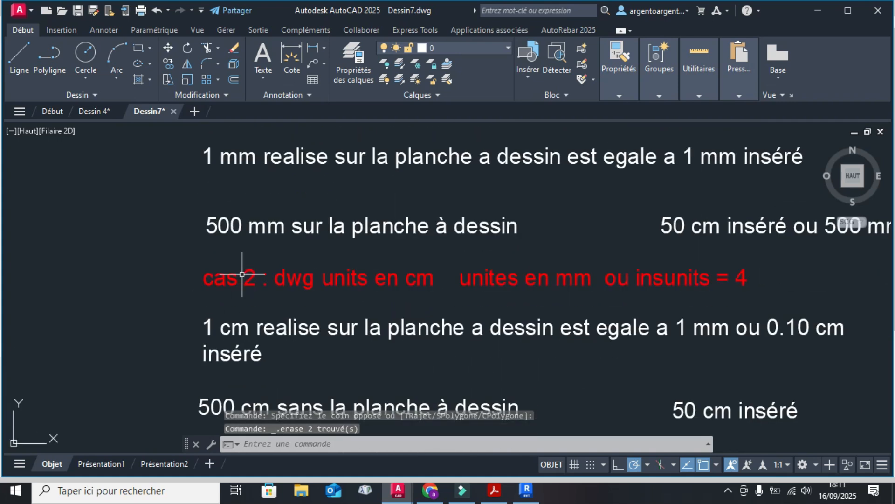
click(244, 280)
double_click(247, 282)
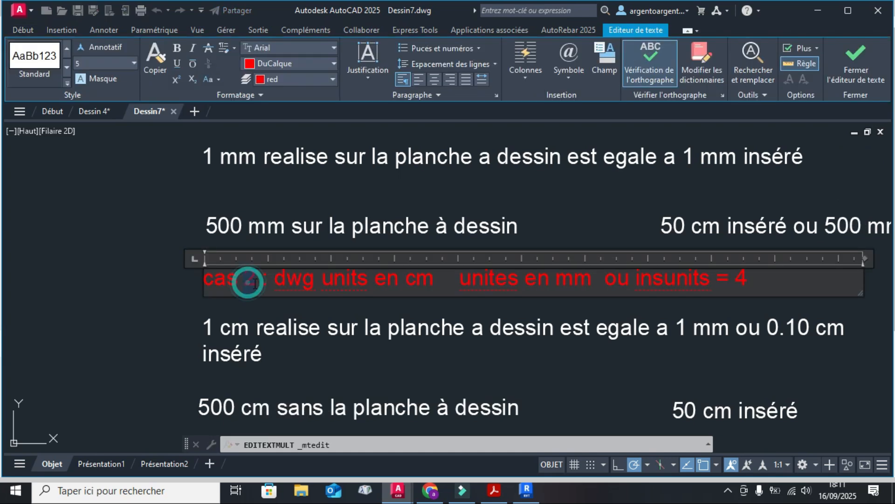
text(4)
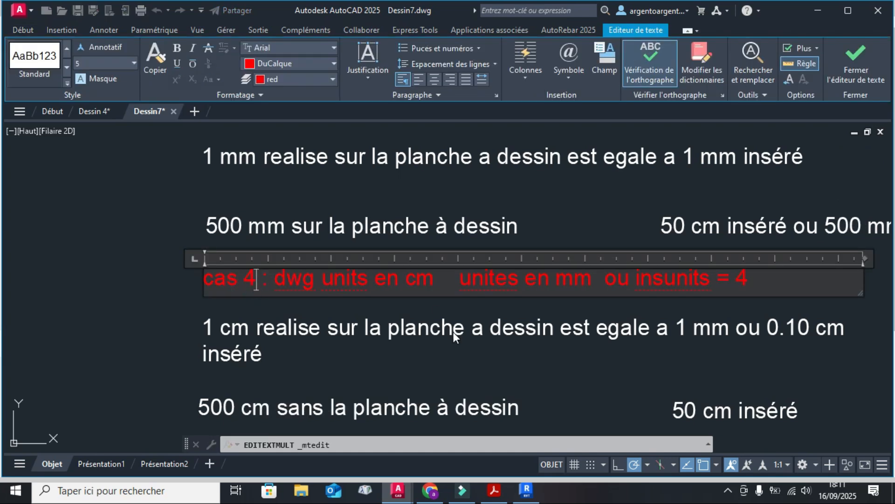
drag(441, 281, 411, 284)
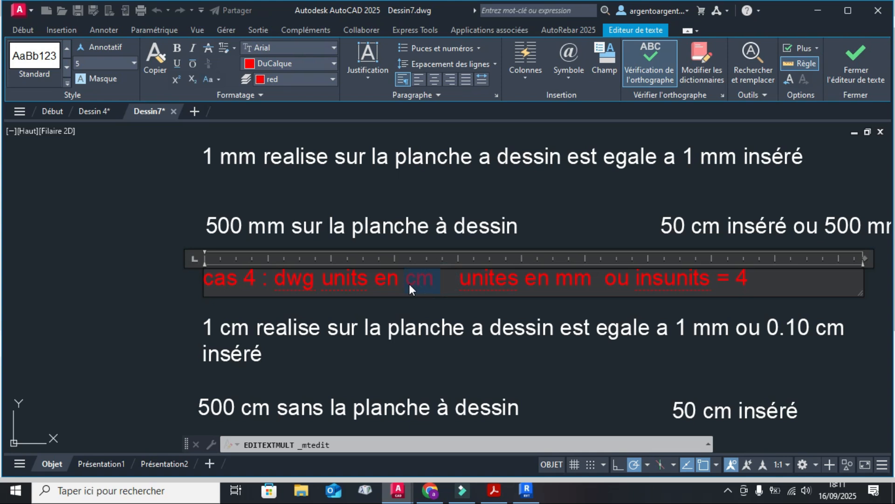
text(mm)
click(479, 185)
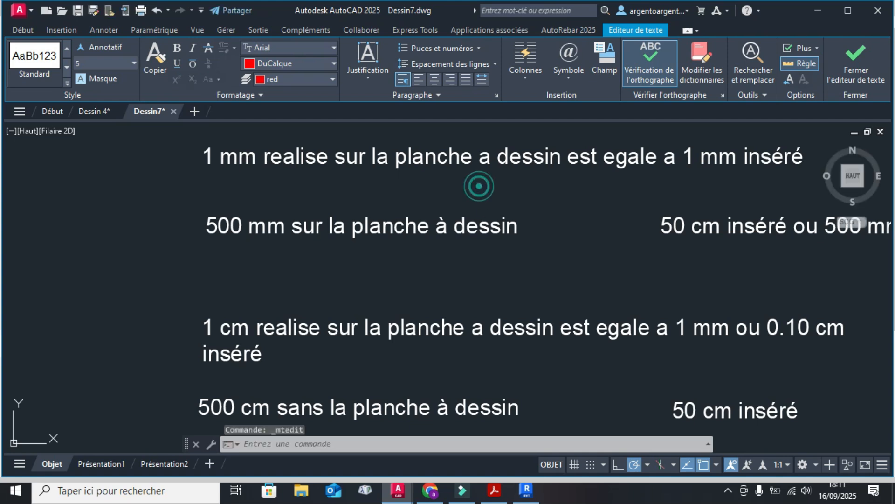
Change the insertion units in the cas 4 heading to read "unites en cm"
middle_drag(520, 308, 416, 278)
scroll(451, 256, up, 2)
double_click(495, 250)
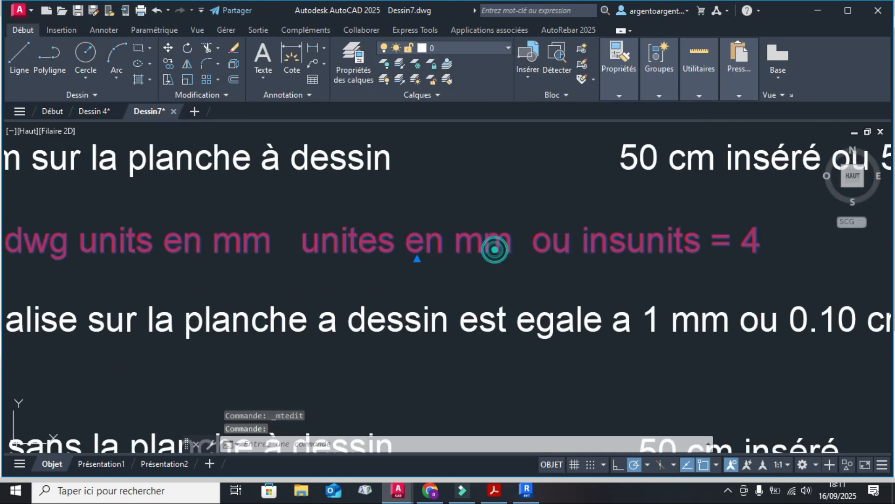
drag(516, 243, 460, 246)
text(cm)
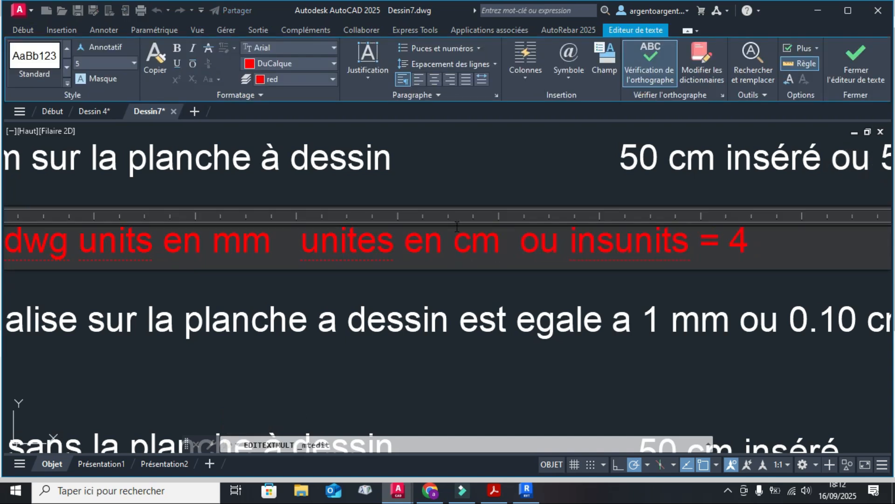
click(475, 143)
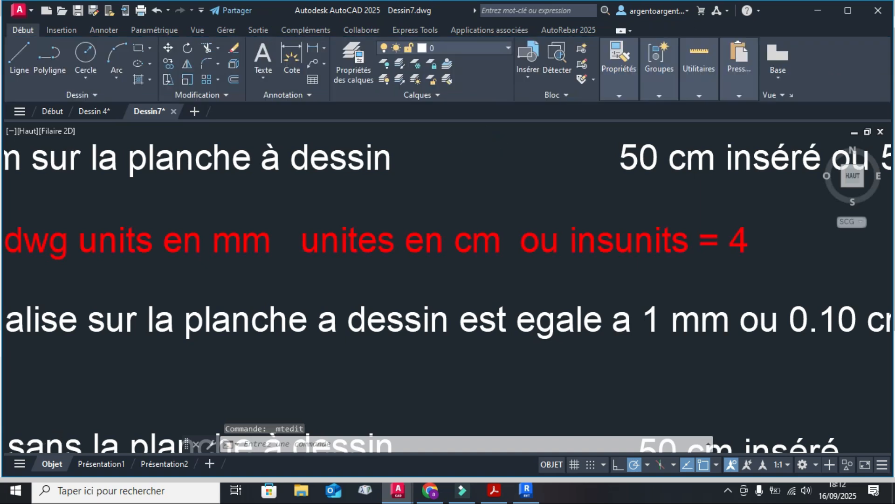
Change the insunits value at the end of the cas 4 heading to 5
scroll(484, 189, down, 2)
scroll(600, 224, up, 3)
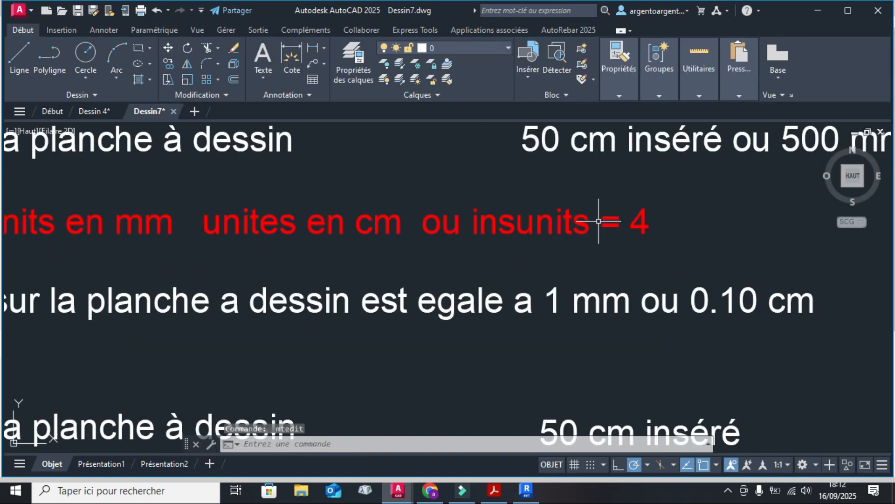
click(615, 230)
double_click(618, 231)
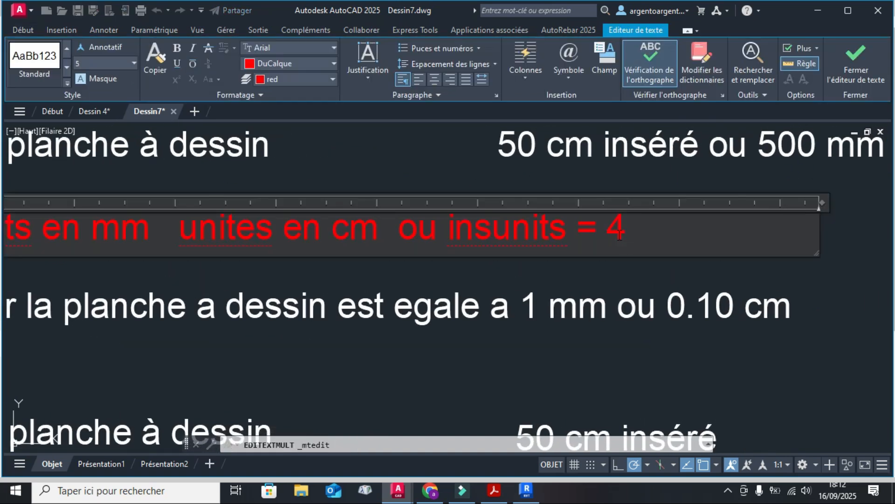
text(5)
click(476, 365)
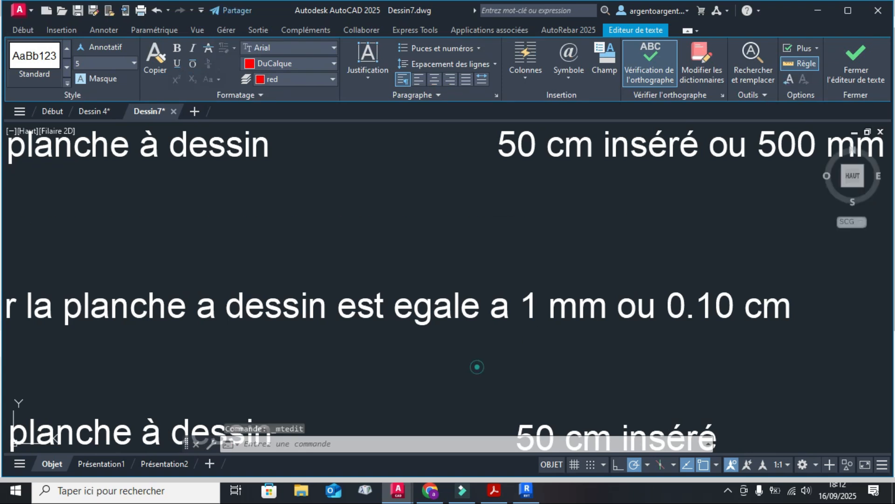
Set the drawing's insertion scale units to Centimètres with the UNITES command
scroll(522, 280, down, 2)
middle_drag(515, 268, 498, 230)
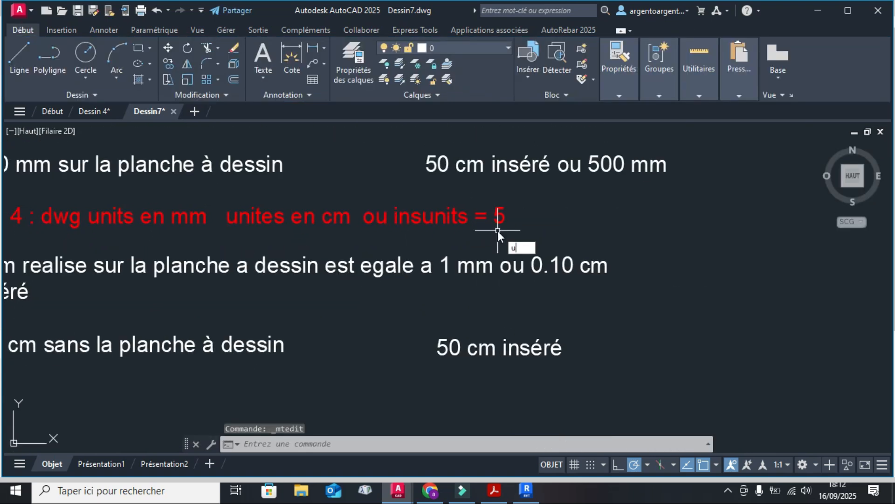
key(Return)
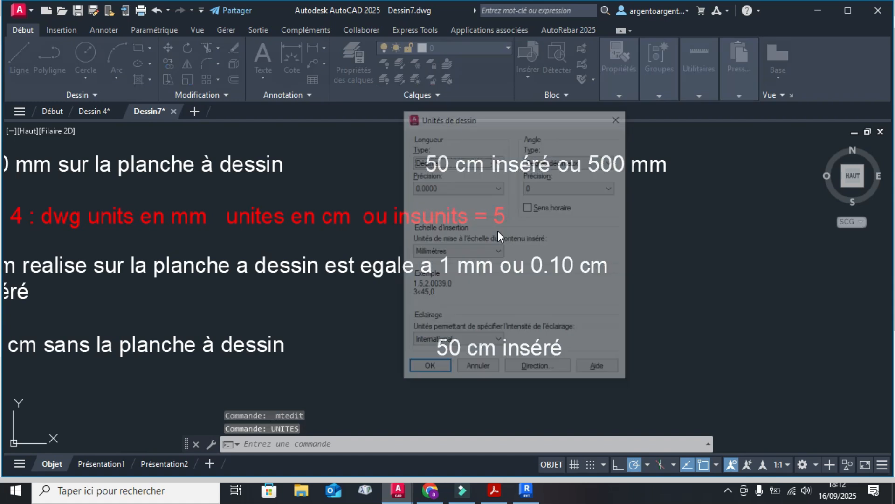
click(477, 251)
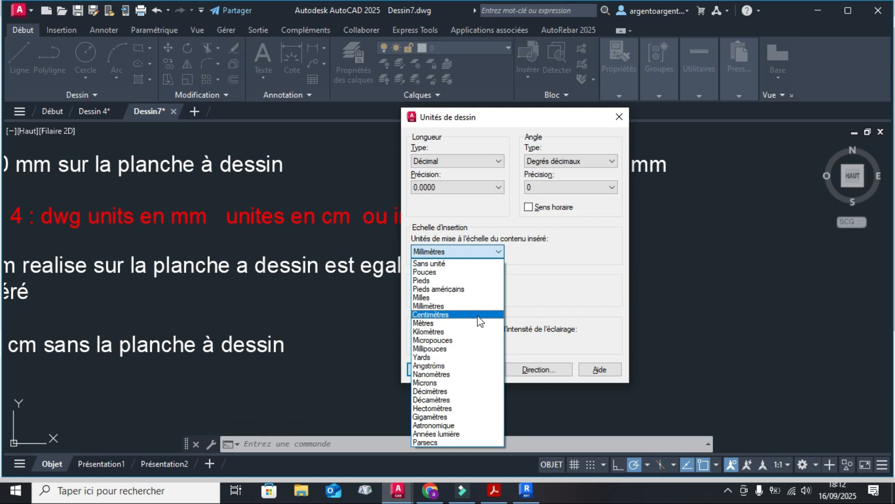
click(481, 314)
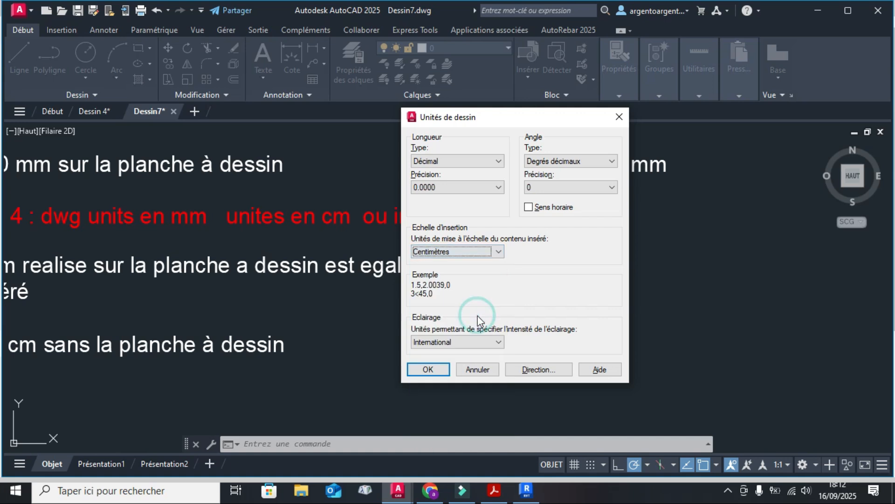
click(428, 369)
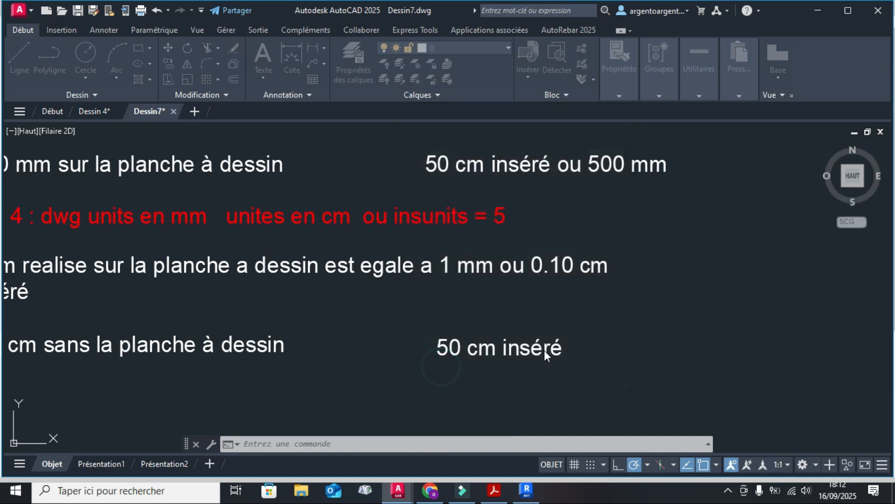
Check the current value of the INSUNITS system variable without changing it
text(insunits)
key(Return)
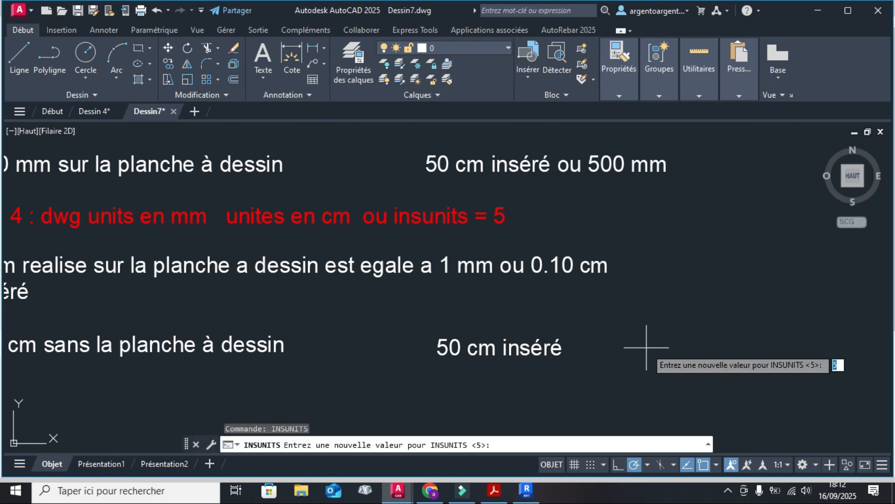
key(Escape)
Change the start of the note under the cas 4 heading to "1 mm realise sur la planche a dessin"
scroll(648, 338, down, 3)
scroll(555, 277, up, 2)
scroll(497, 290, down, 2)
scroll(261, 260, up, 2)
scroll(242, 259, up, 2)
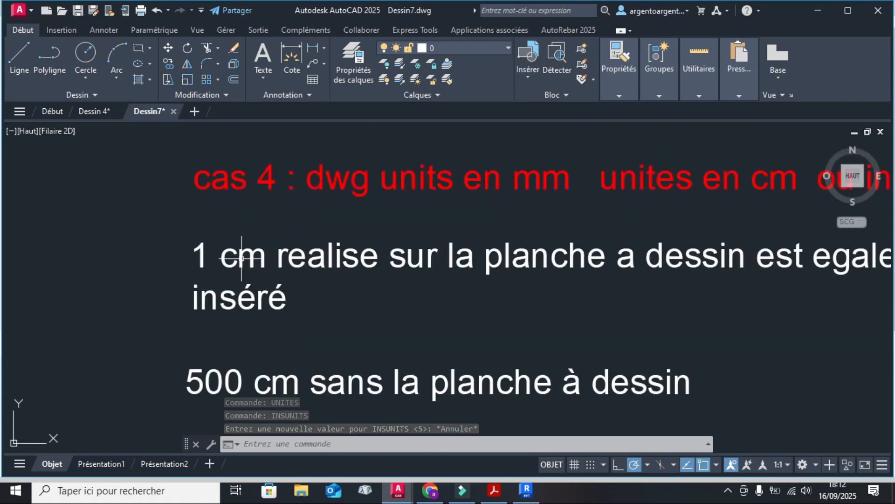
click(240, 259)
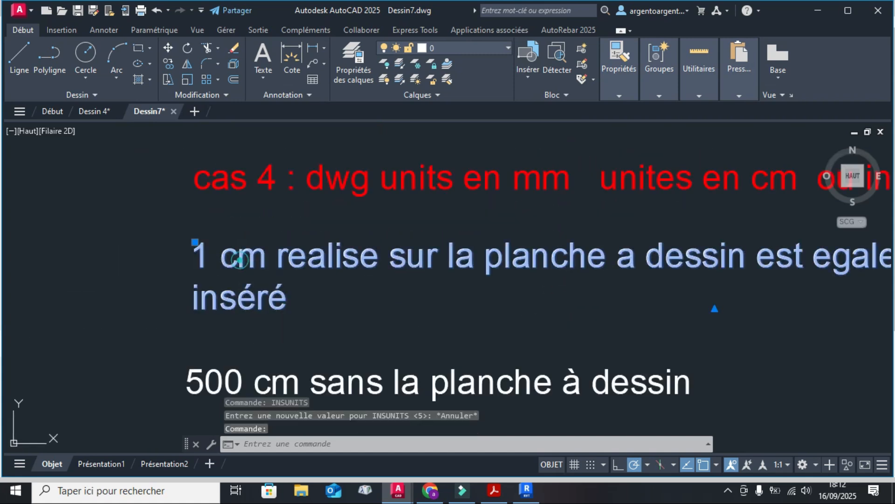
double_click(239, 260)
drag(241, 259, 224, 264)
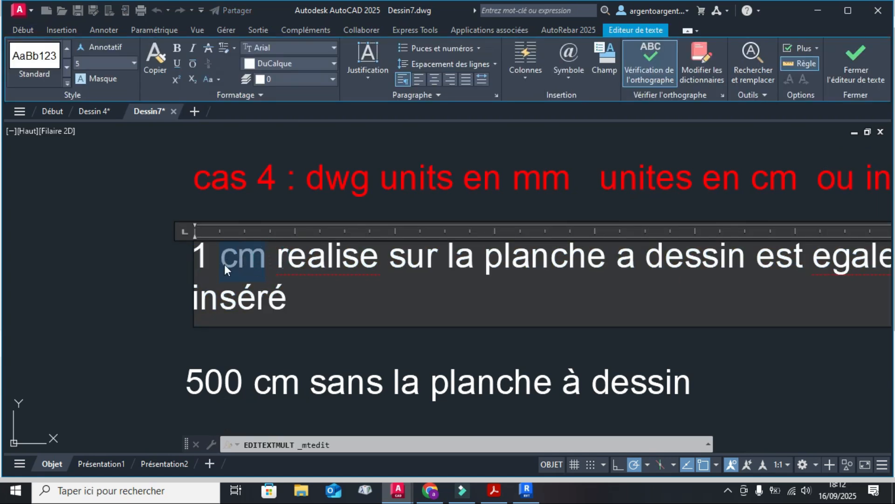
text(mm)
Make the end of the same note read "est egale a 1 cm inséré", removing "ou 0.10 cm", and save the text
scroll(200, 260, down, 2)
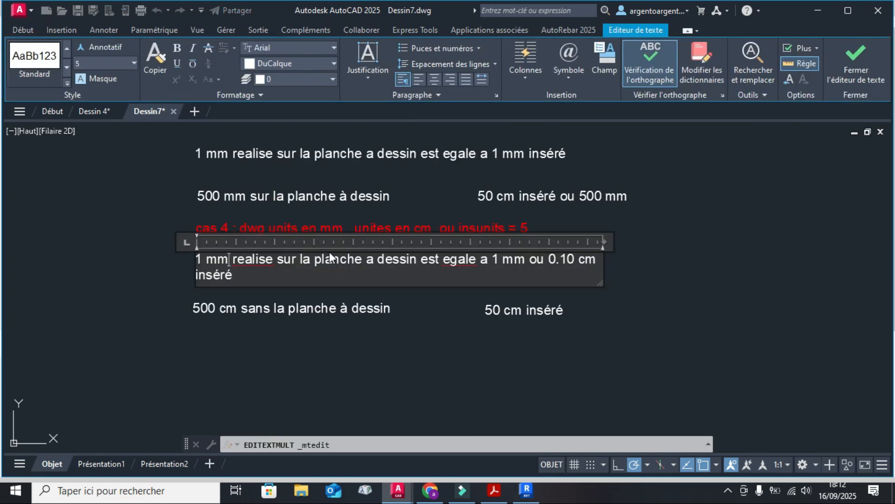
scroll(330, 256, up, 1)
middle_drag(368, 285, 355, 290)
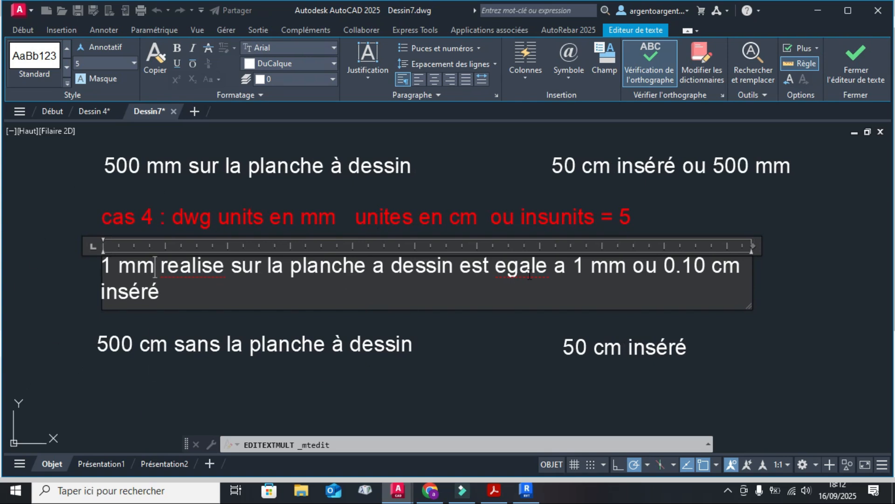
drag(627, 266, 592, 271)
text(cm)
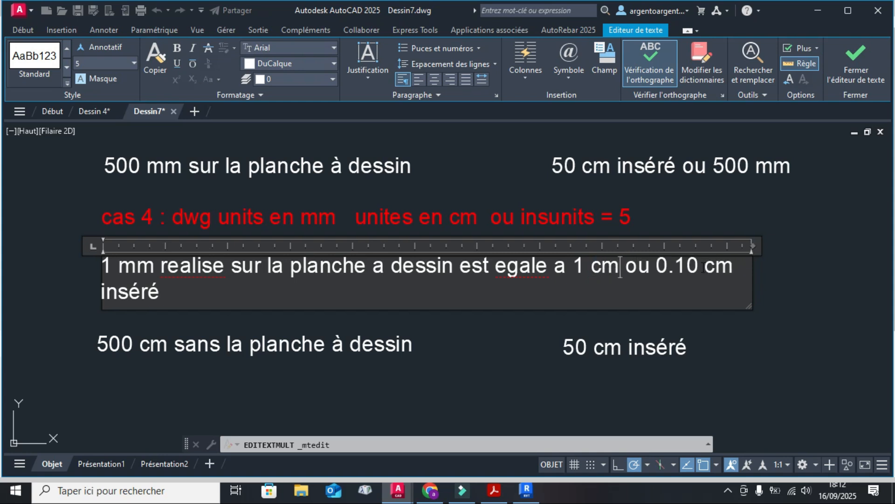
drag(741, 268, 631, 269)
key(Delete)
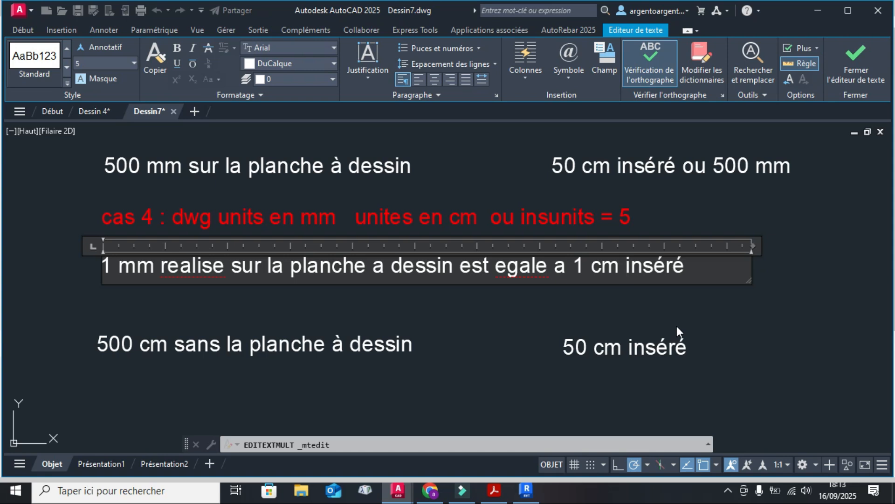
key(Escape)
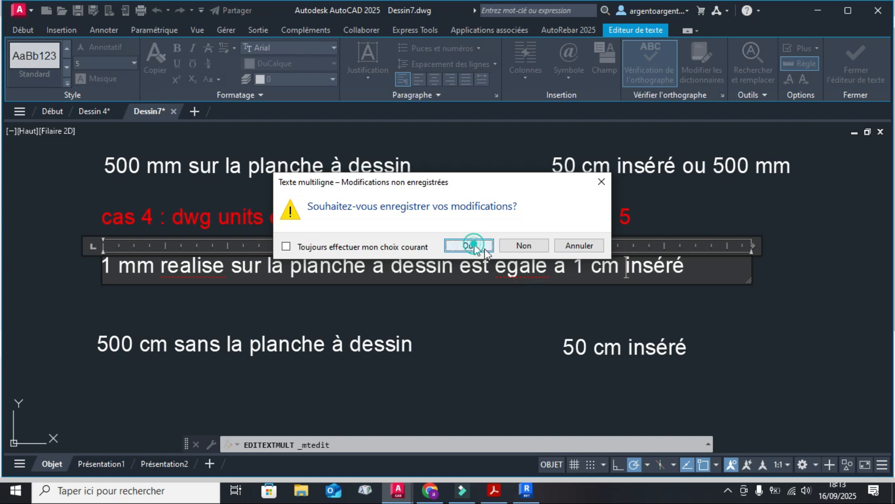
click(469, 245)
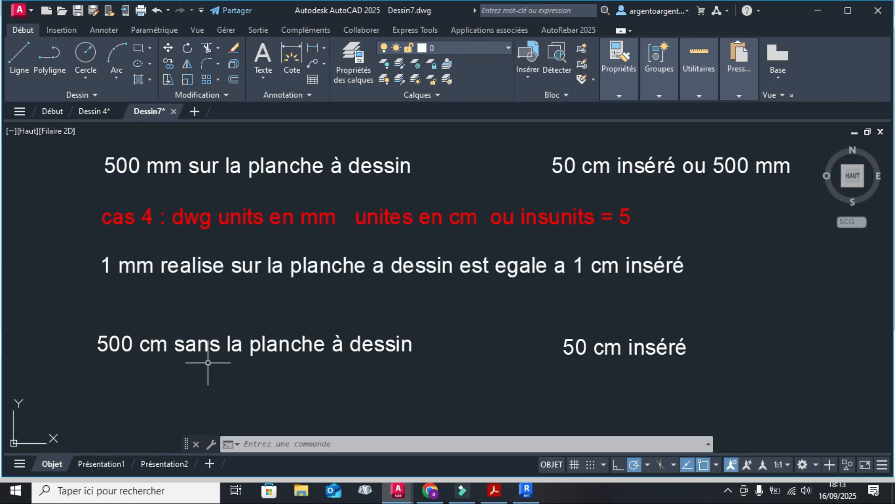
Change "500 cm" to "50 mm" in the lowest note about the planche à dessin
click(125, 346)
double_click(125, 345)
click(125, 346)
key(Delete)
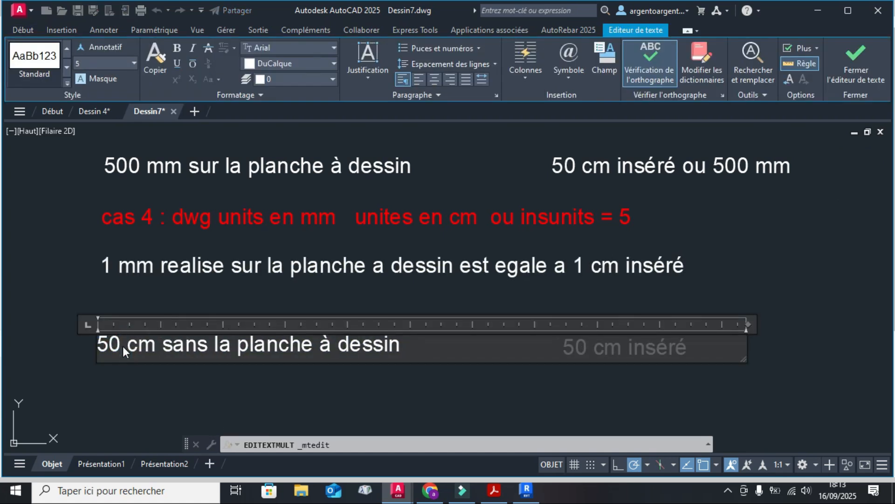
drag(154, 348, 129, 351)
text(mm)
click(337, 283)
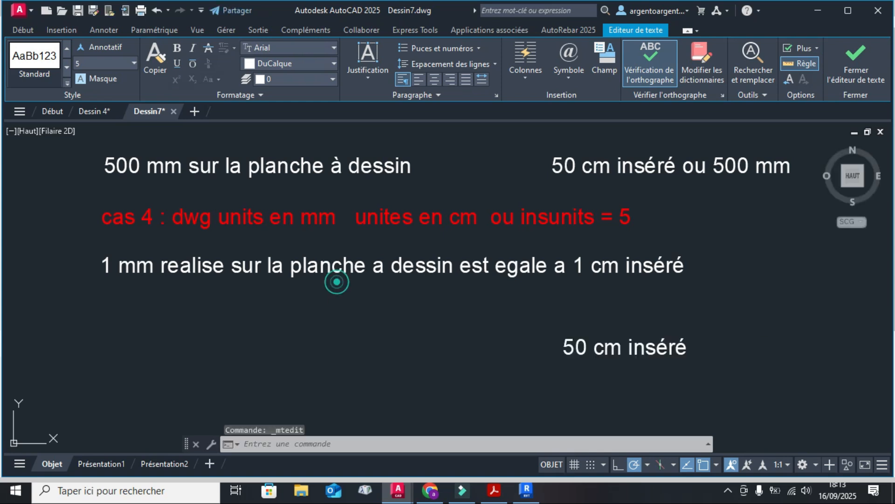
Correct "sans" to "dans" in the "50 mm" note so it reads "50 mm dans la planche à dessin"
click(174, 350)
double_click(174, 350)
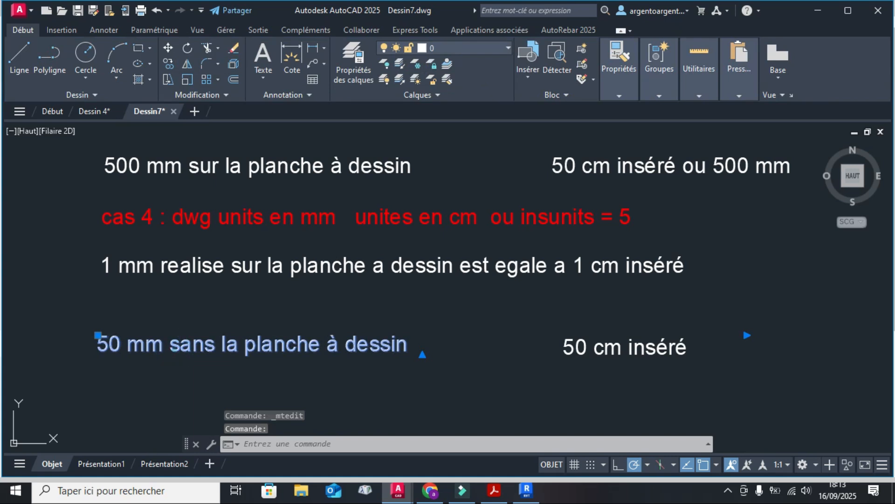
drag(180, 346, 169, 348)
text(d)
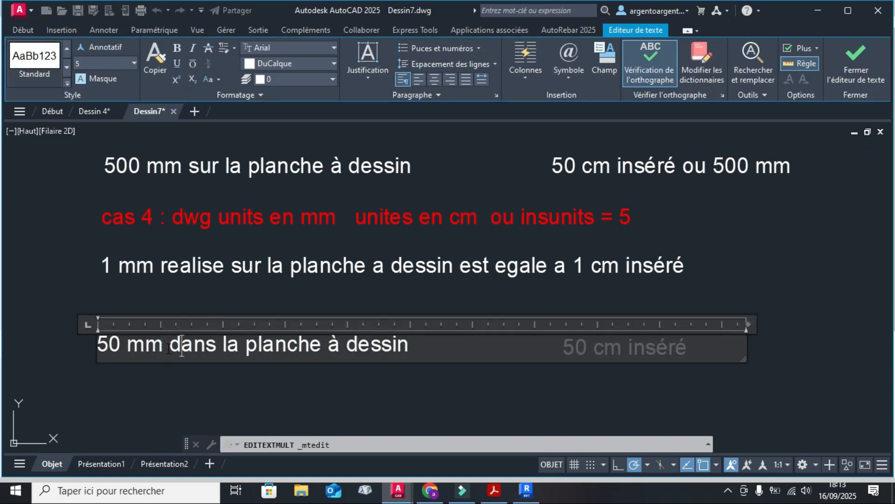
click(291, 386)
click(303, 355)
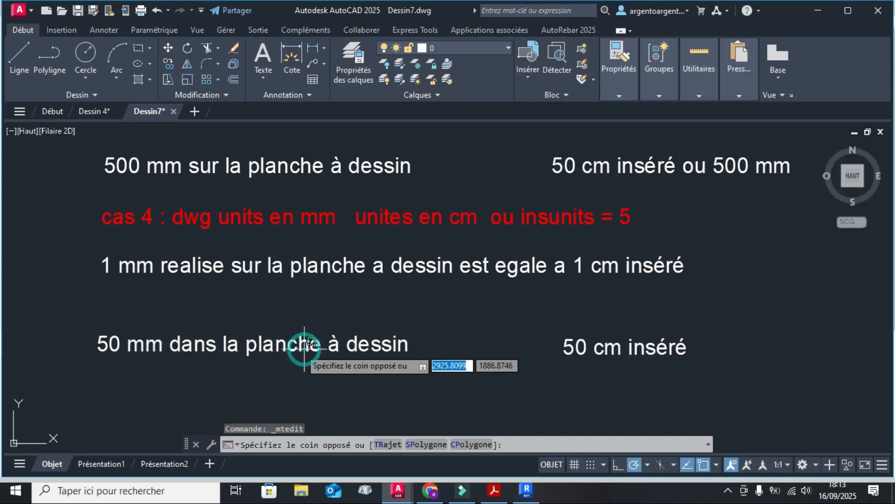
Move the note "50 mm dans la planche à dessin" straight up, closer beneath the cas 4 "1 mm realise" note
click(256, 340)
scroll(256, 347, down, 3)
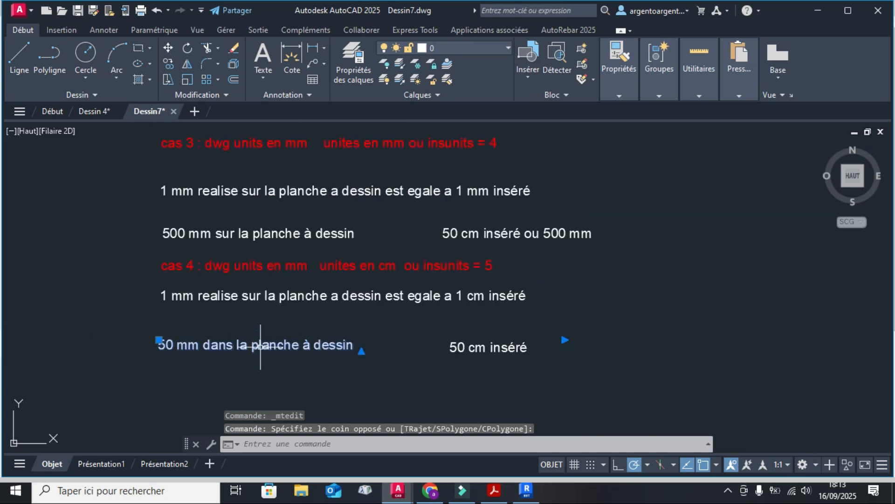
click(159, 340)
click(159, 322)
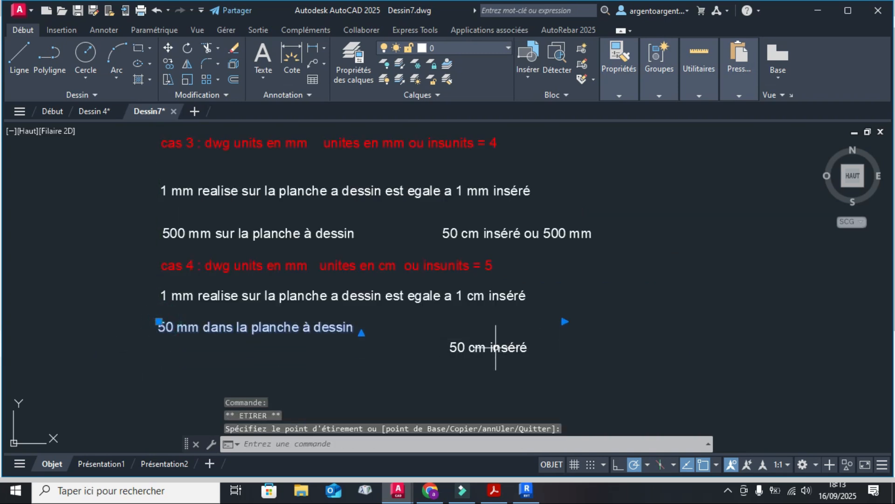
scroll(495, 349, up, 4)
key(Escape)
Move the lowest "50 cm inséré" note straight up to line up with the "50 mm dans la planche à dessin" note
click(485, 352)
click(404, 348)
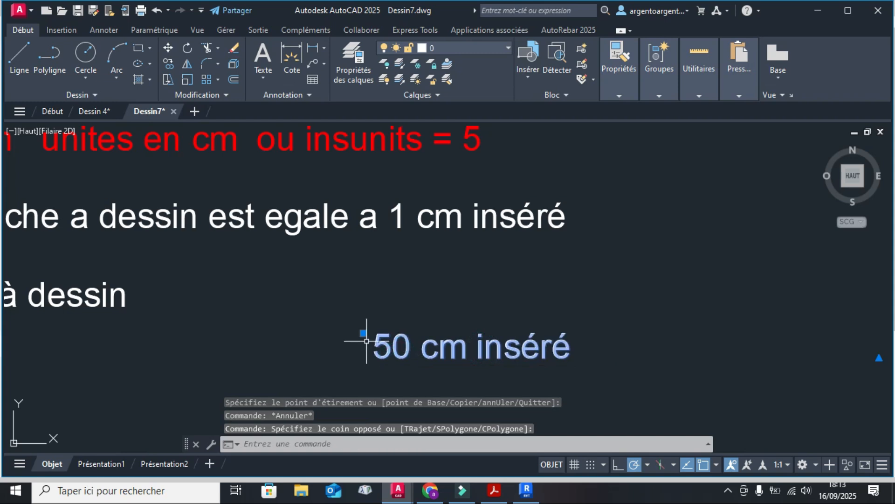
click(363, 333)
click(363, 287)
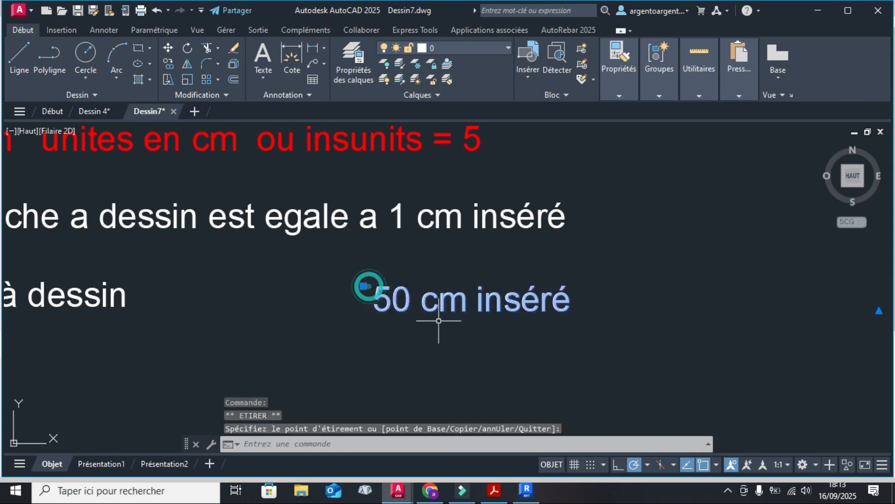
scroll(433, 327, down, 3)
scroll(476, 365, up, 2)
key(Escape)
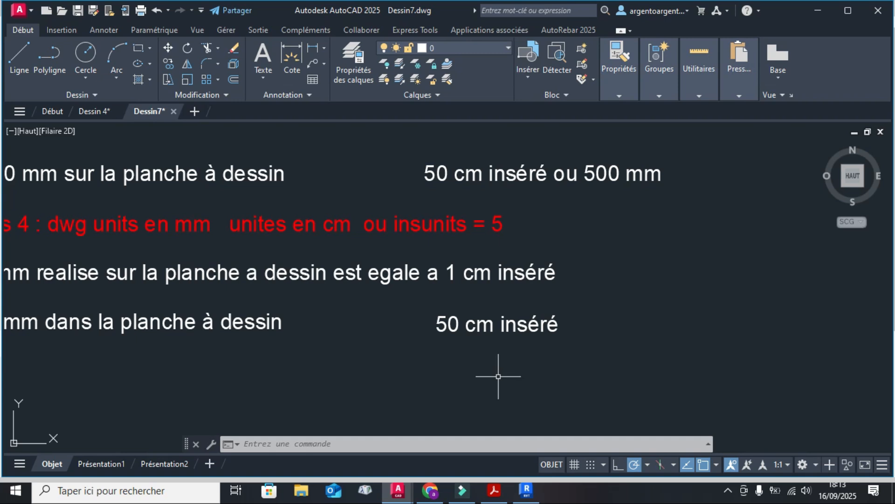
Review the cas 3 and cas 4 notes, comparing drawn millimetres with the inserted sizes
scroll(384, 318, down, 2)
middle_drag(383, 319, 425, 320)
scroll(327, 329, up, 2)
middle_drag(343, 327, 397, 319)
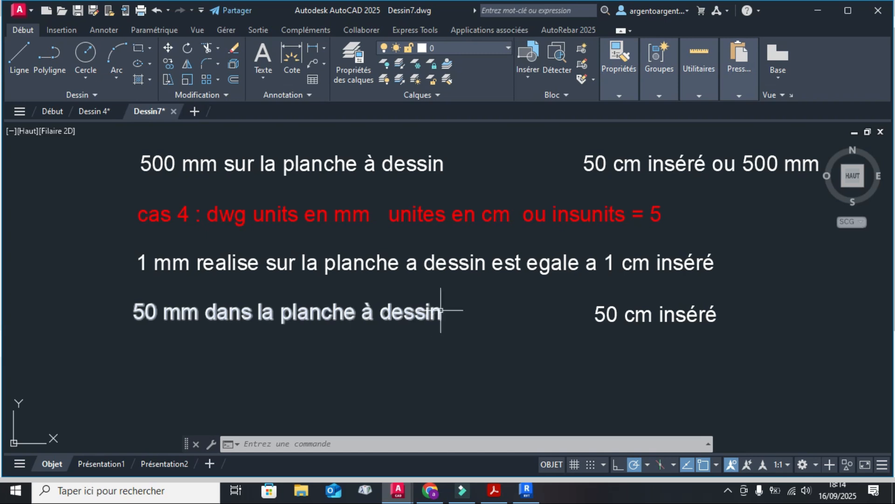
middle_drag(443, 310, 427, 303)
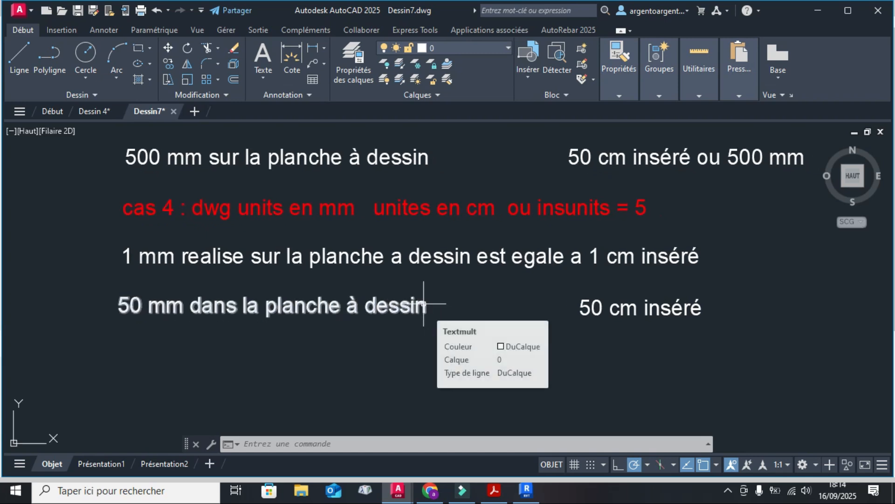
scroll(424, 303, down, 2)
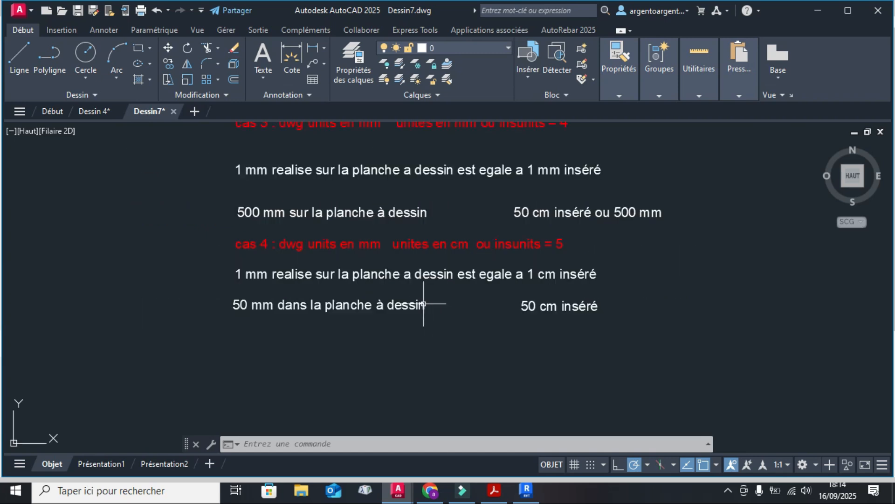
scroll(422, 304, up, 4)
scroll(362, 310, down, 4)
scroll(509, 333, down, 4)
scroll(492, 338, up, 2)
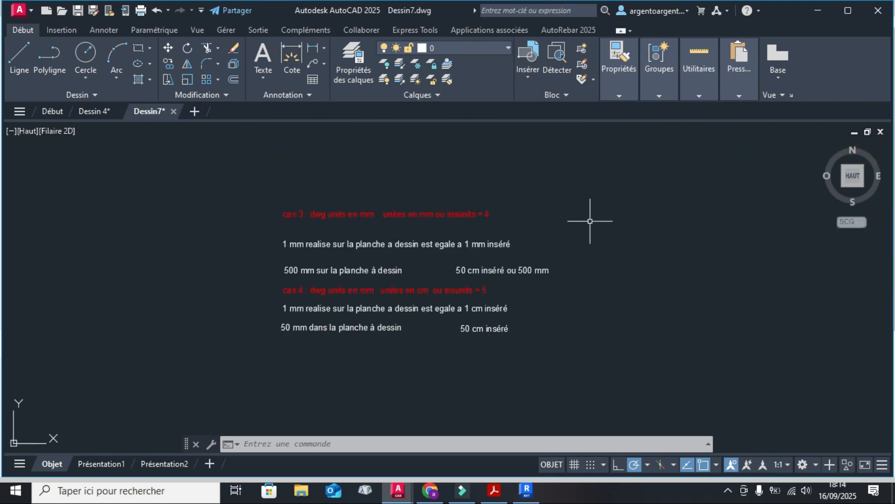
Insert the block "testo cm" with the classic insert command at scale 1, just beside the notes
text(inser)
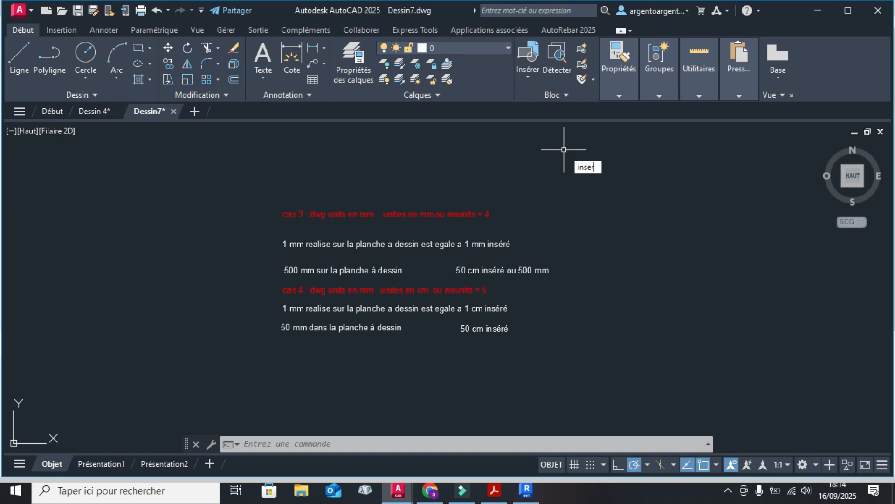
click(634, 180)
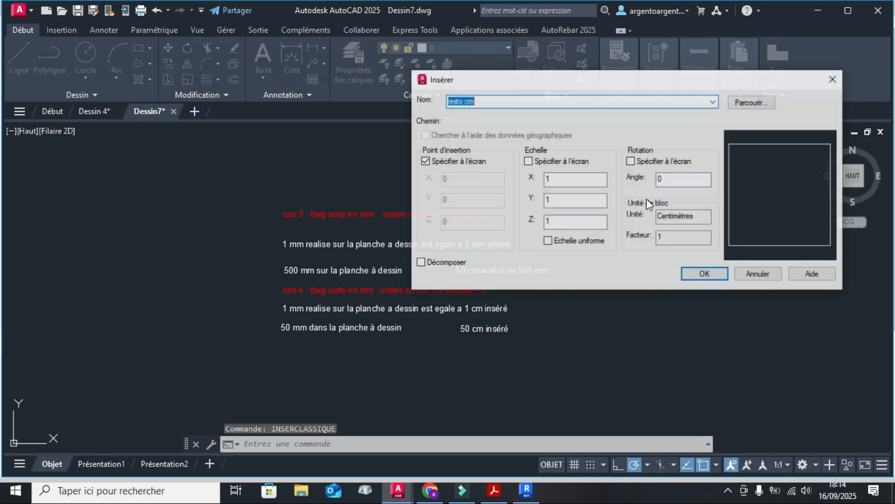
click(694, 220)
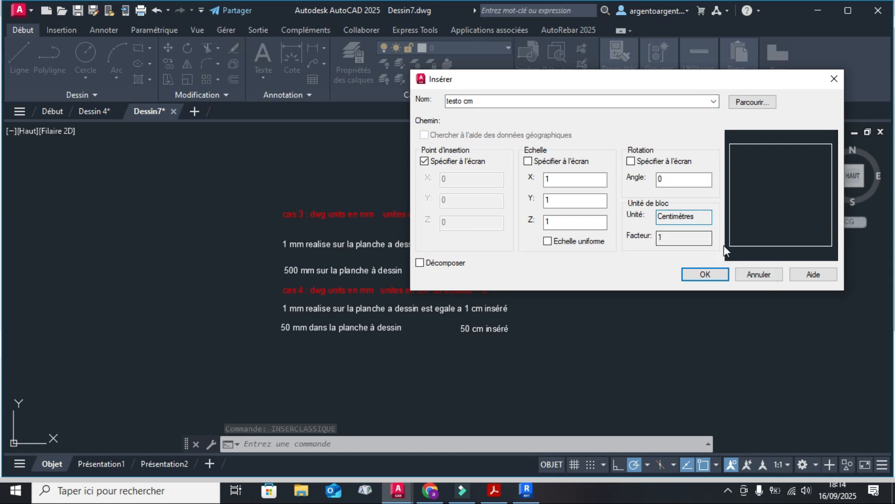
click(707, 274)
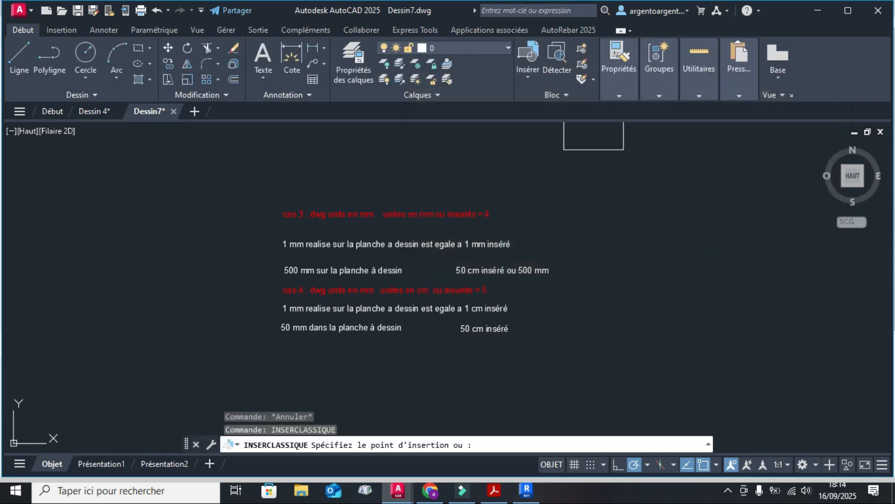
click(569, 288)
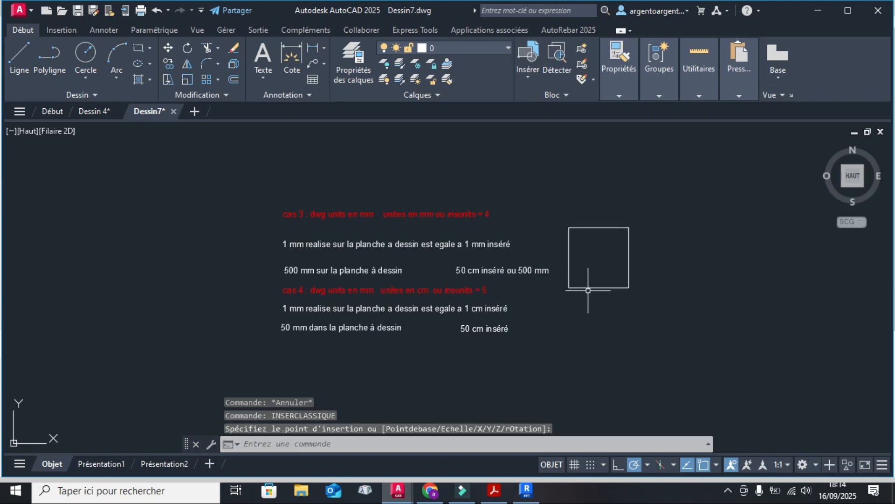
middle_drag(609, 315, 527, 314)
scroll(518, 294, up, 2)
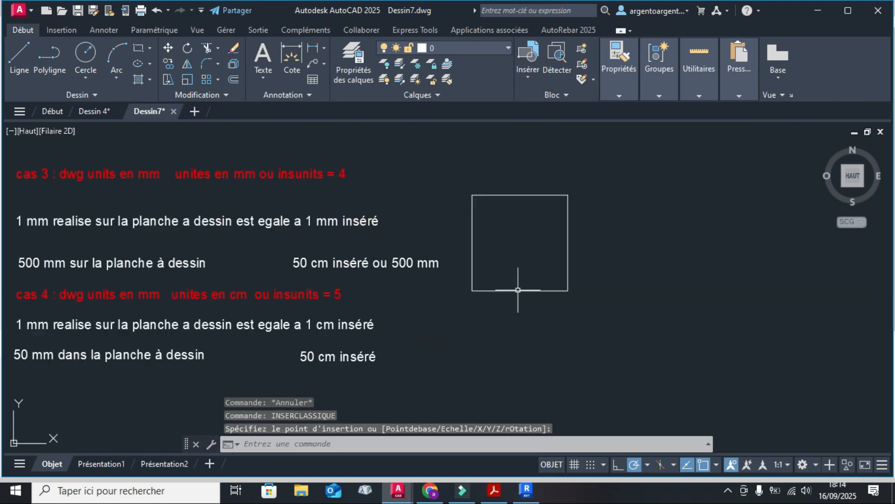
Add a linear dimension below the bottom edge of the inserted square
click(312, 48)
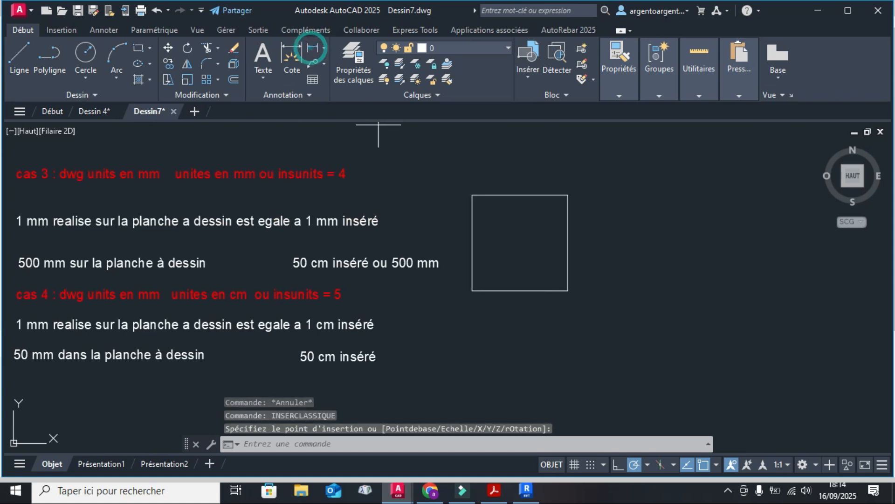
click(472, 290)
click(568, 290)
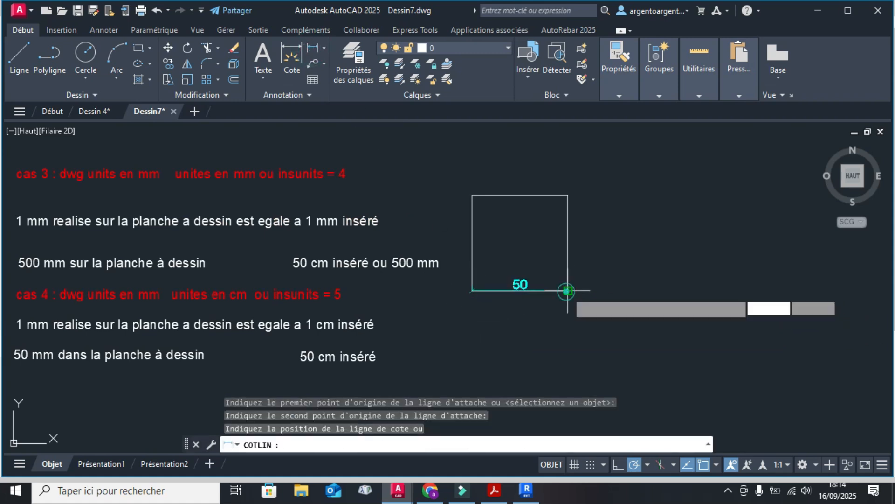
click(524, 324)
scroll(526, 343, down, 3)
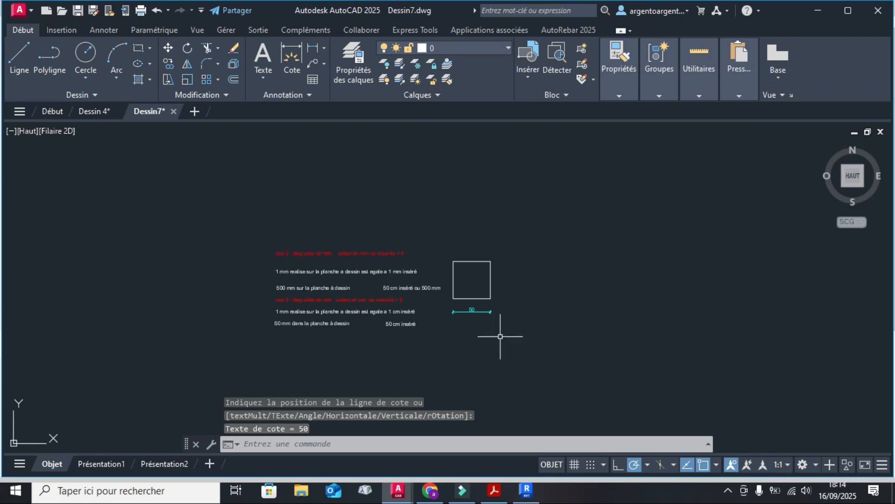
scroll(473, 309, up, 2)
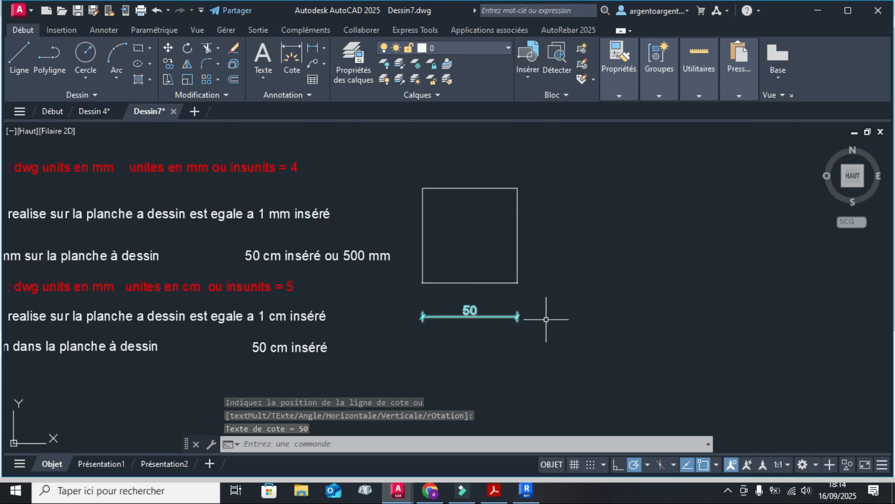
scroll(546, 320, down, 1)
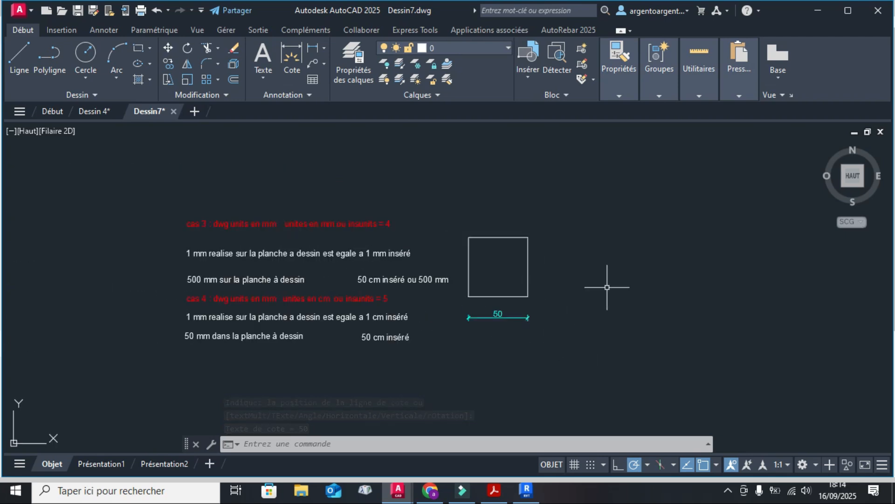
Set the drawing's insertion scale units to Millimètres
text(UNITES)
key(Return)
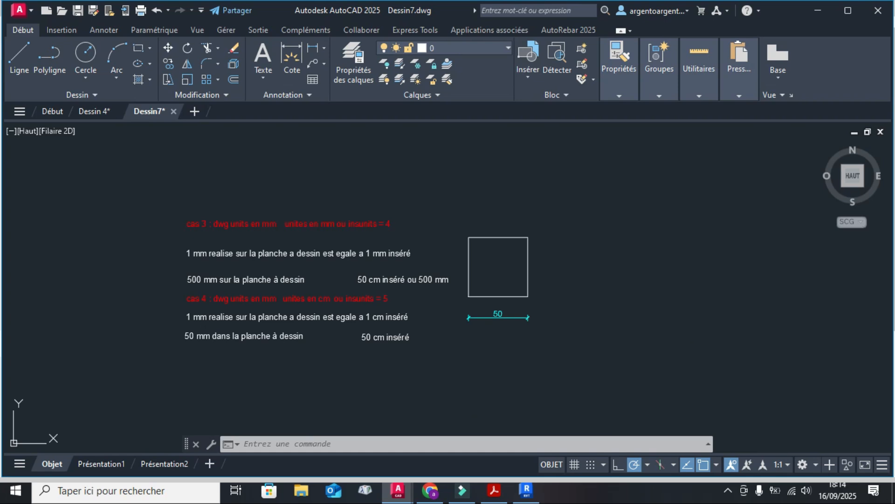
click(475, 250)
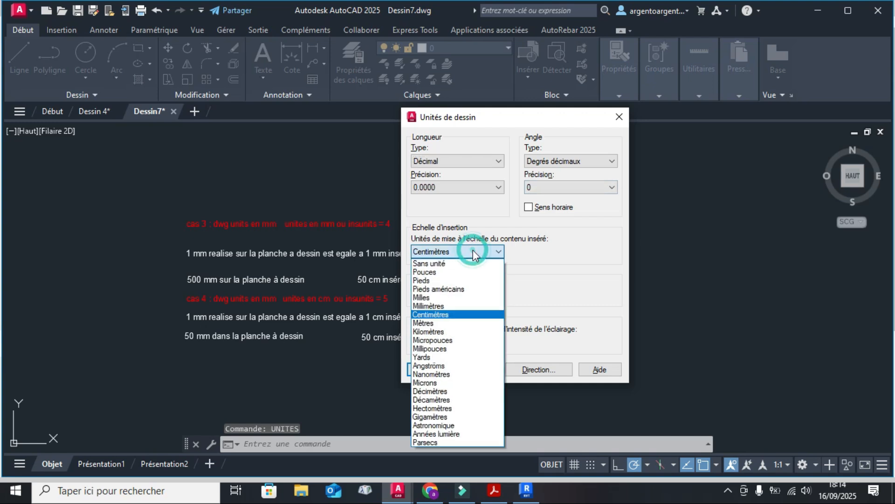
click(428, 306)
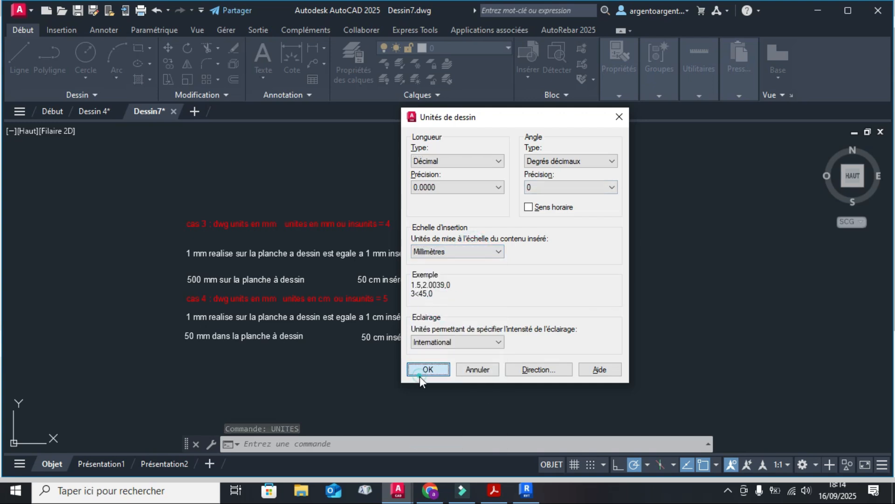
click(422, 370)
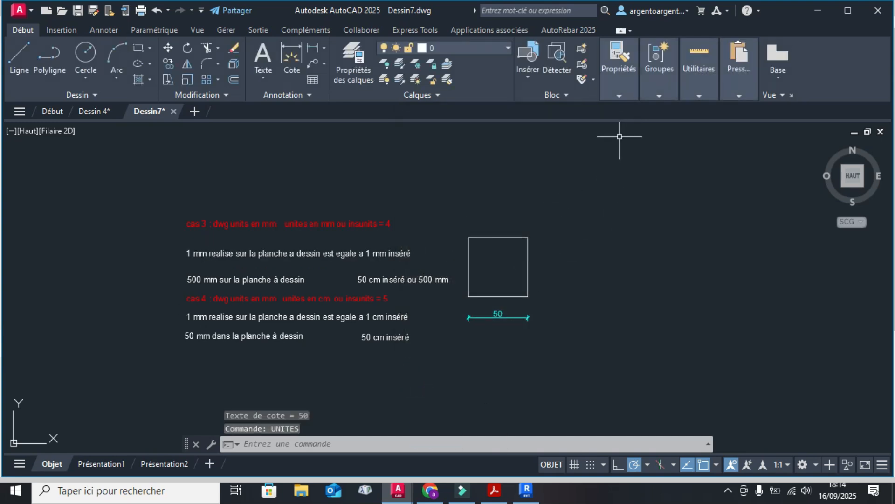
Insert another "testo cm" block at scale 1 with the classic insert command, to the right of the dimensioned square
text(inse)
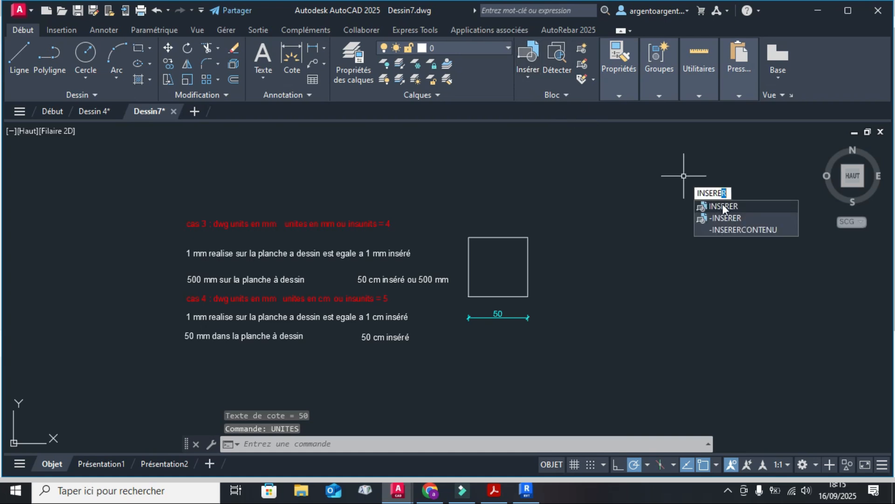
key(BackSpace)
key(BackSpace)
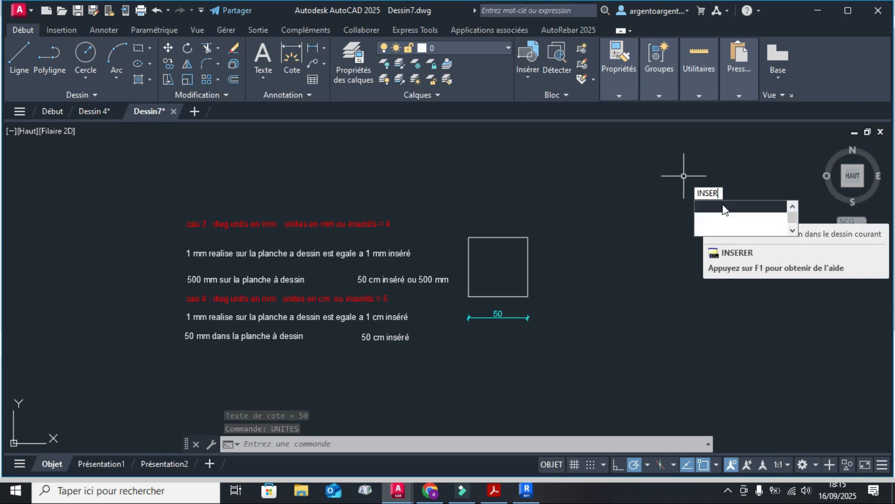
click(724, 205)
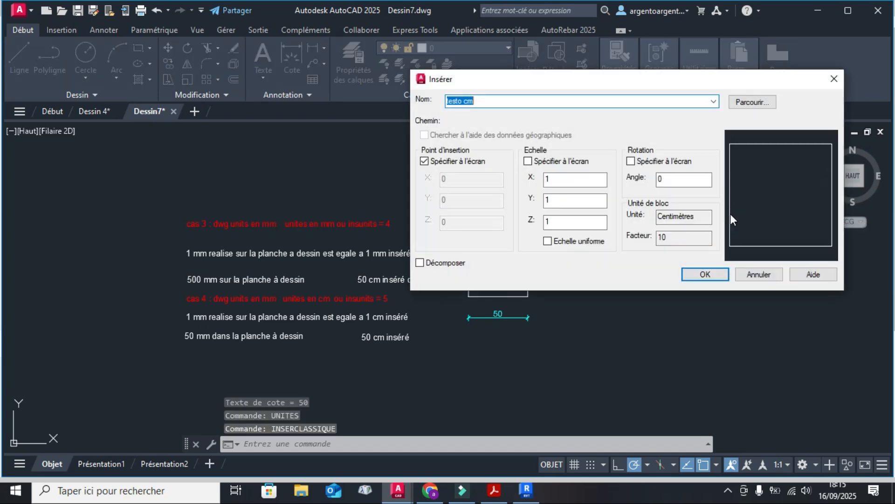
click(705, 273)
scroll(540, 299, down, 2)
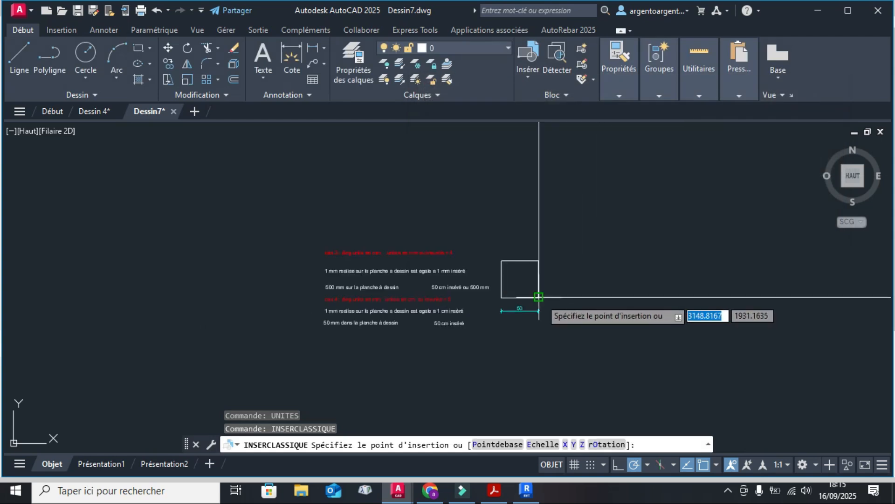
click(579, 301)
Add a linear dimension below the bottom edge of the second, larger square
scroll(635, 318, down, 5)
middle_drag(636, 320, 555, 316)
scroll(555, 316, up, 4)
scroll(499, 276, up, 1)
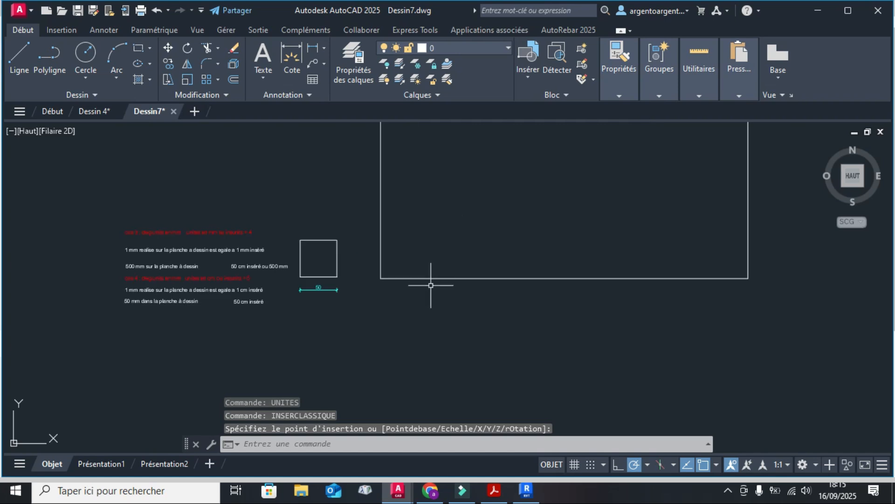
scroll(430, 284, down, 1)
click(292, 58)
scroll(389, 222, up, 2)
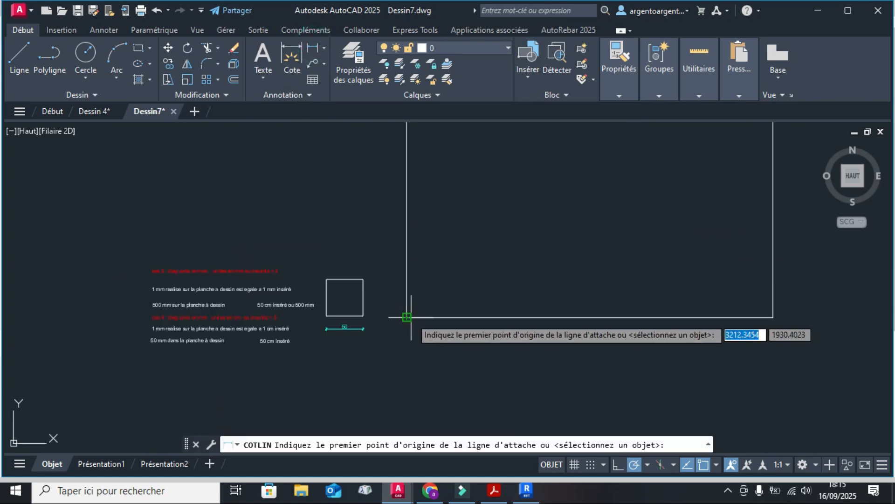
click(411, 317)
click(773, 317)
scroll(606, 339, up, 5)
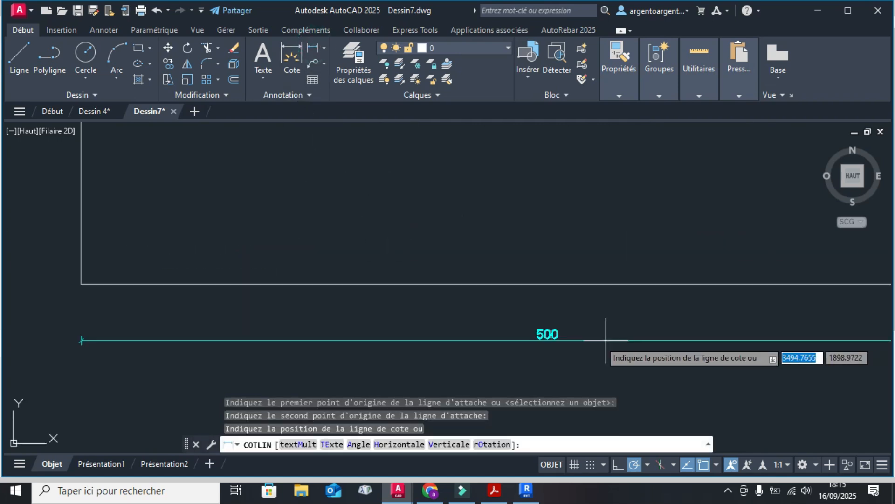
click(545, 331)
scroll(545, 332, down, 2)
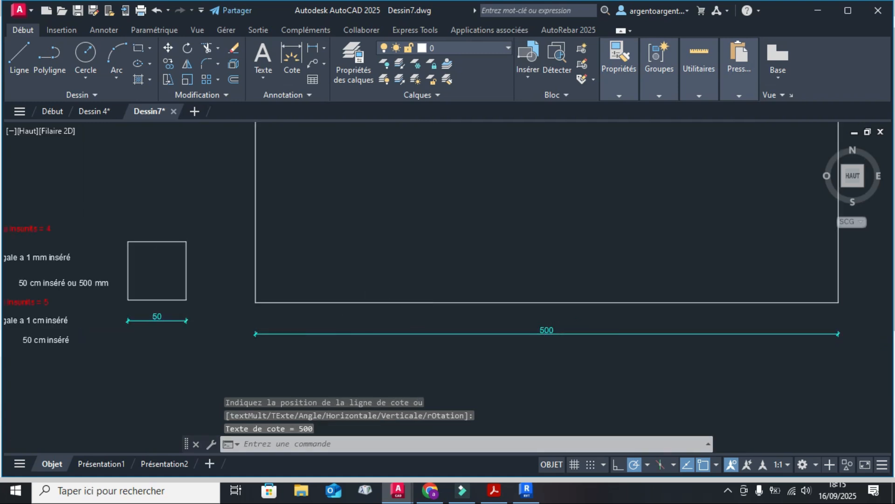
scroll(405, 303, down, 2)
scroll(310, 290, up, 4)
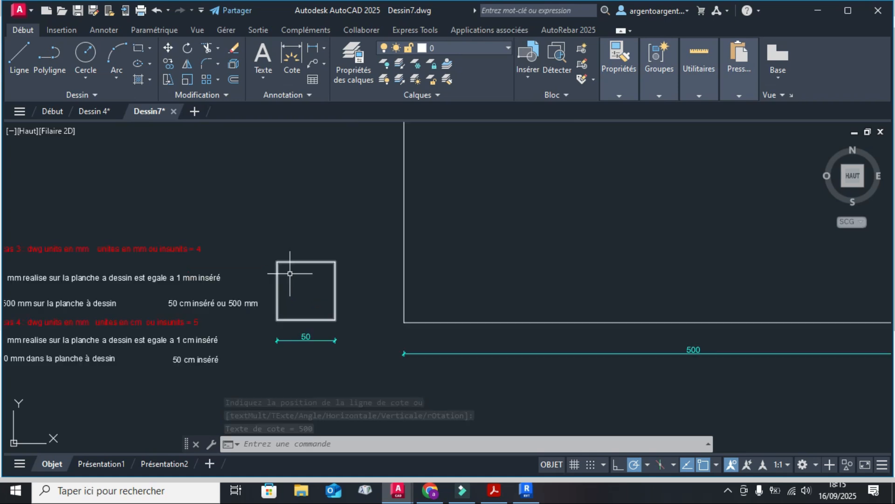
scroll(306, 323, down, 4)
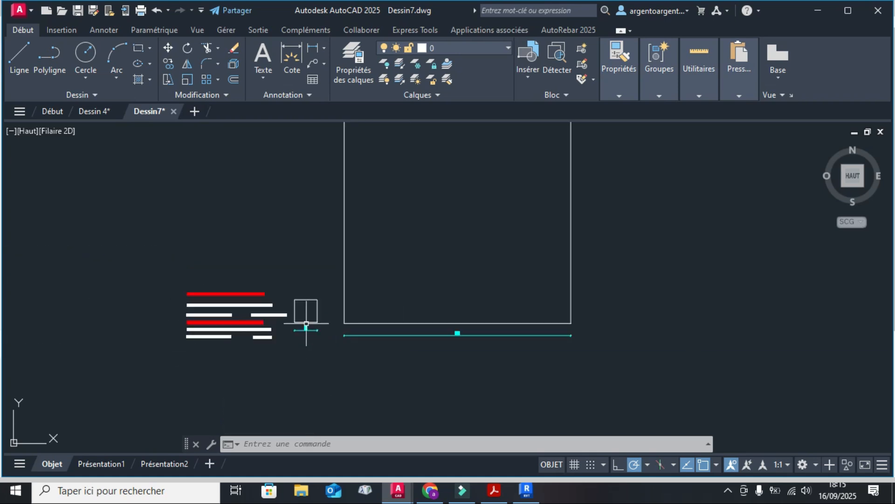
middle_drag(307, 322, 413, 326)
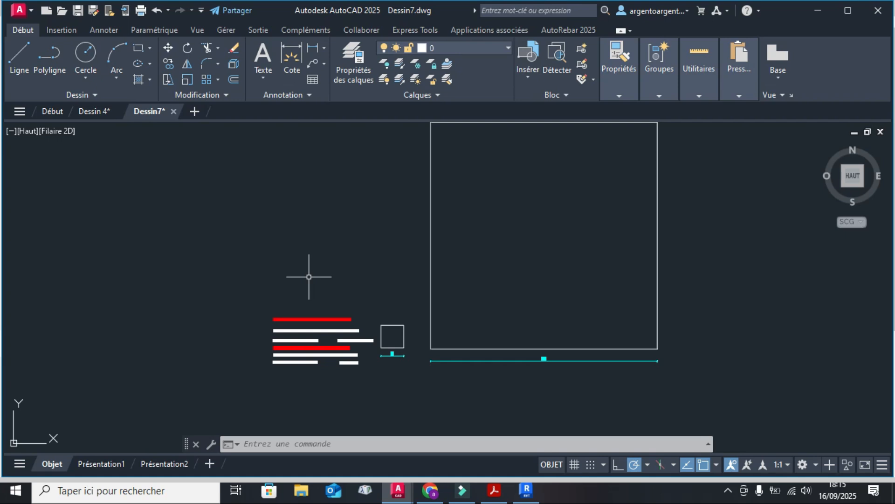
Compare the dimensions of the small and large inserted squares beside the text notes
scroll(326, 286, up, 4)
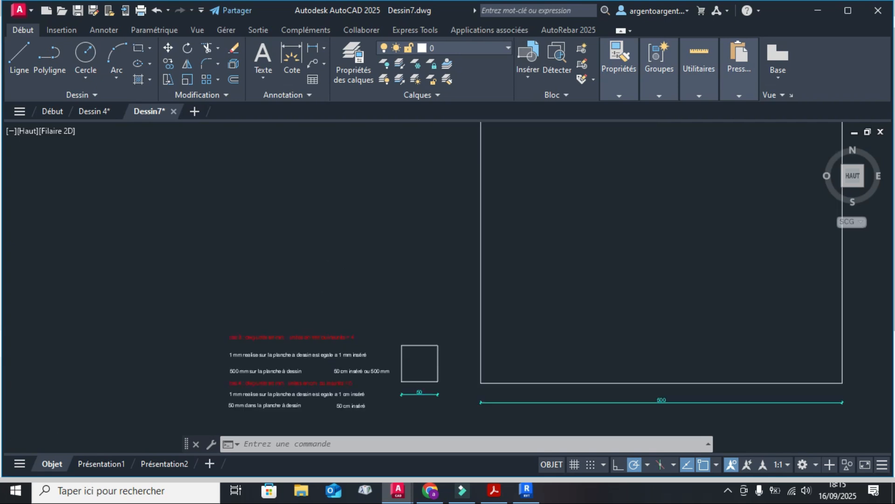
middle_drag(415, 417, 351, 401)
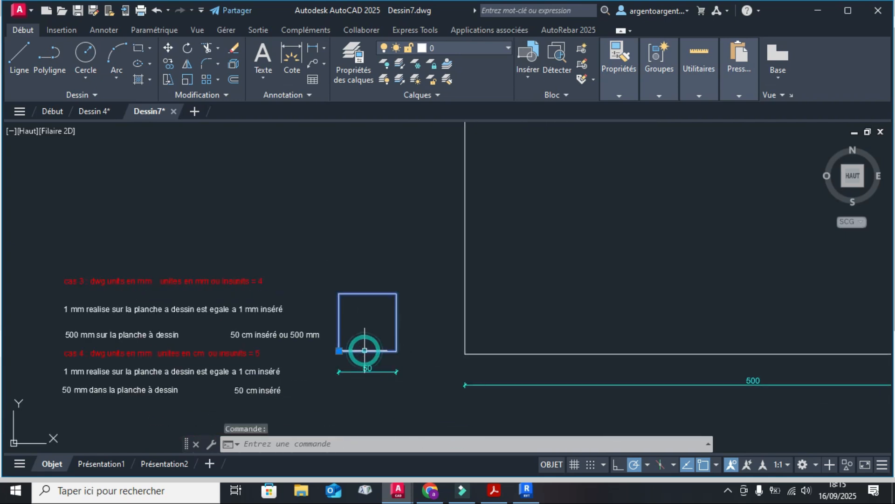
scroll(363, 351, down, 5)
scroll(361, 343, down, 2)
scroll(360, 344, up, 2)
scroll(394, 341, up, 4)
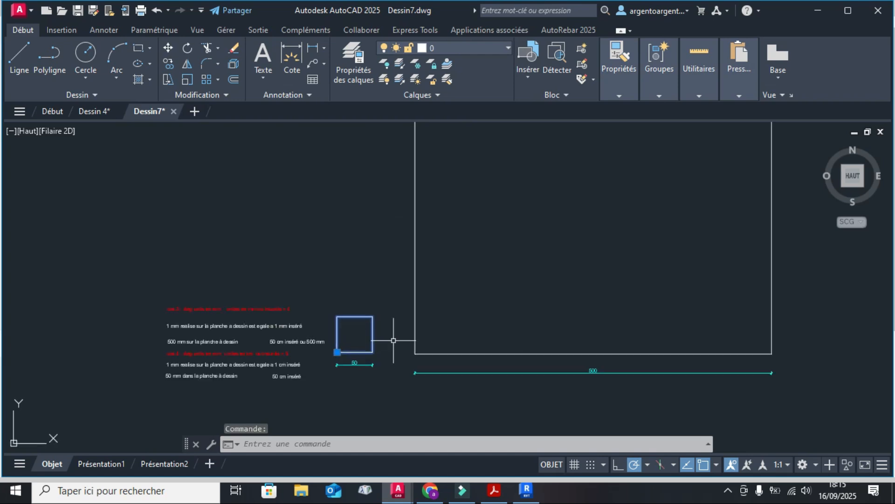
scroll(434, 362, down, 2)
key(Escape)
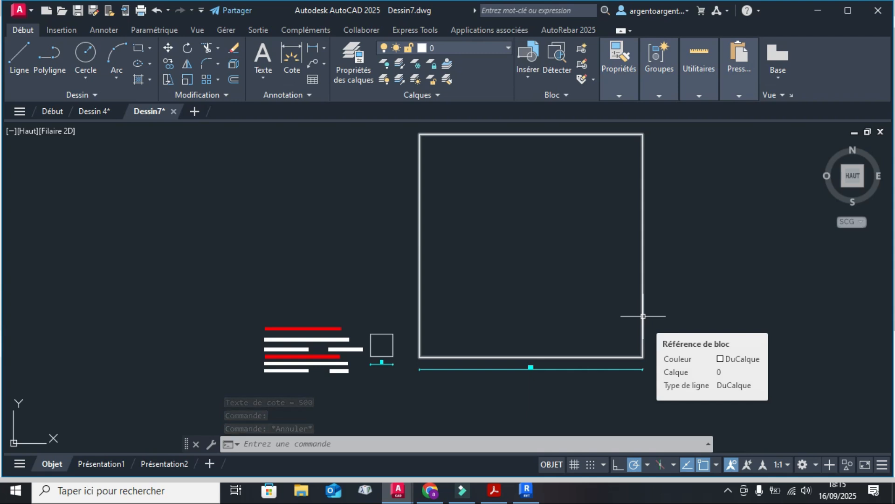
Review the case 3 and case 4 text notes on drawing units and insunits against the inserted squares
scroll(597, 326, up, 4)
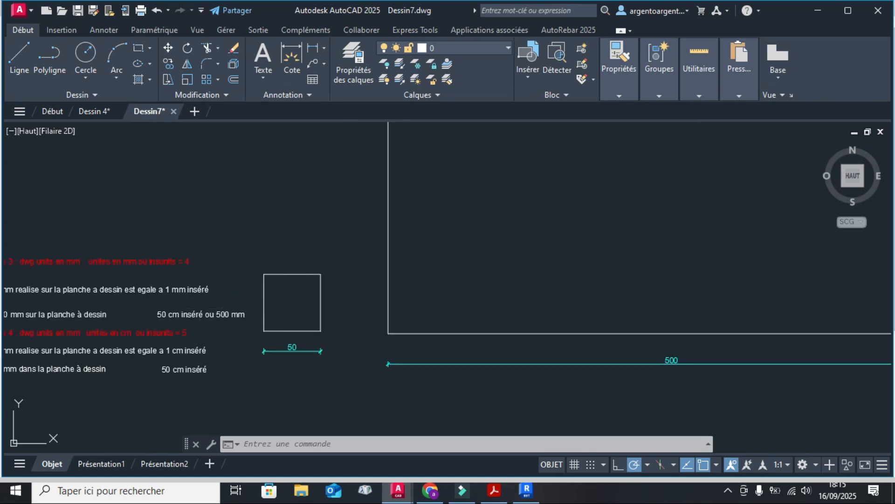
scroll(261, 310, up, 3)
middle_drag(272, 321, 342, 307)
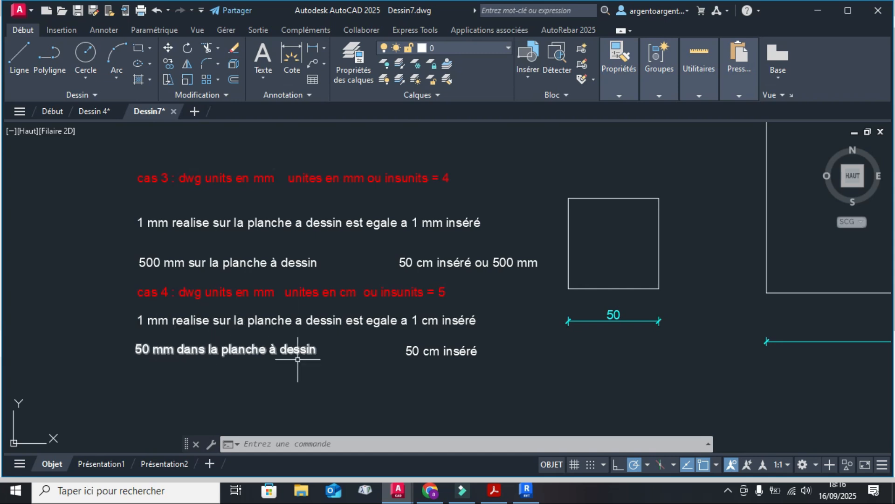
middle_drag(451, 347, 394, 356)
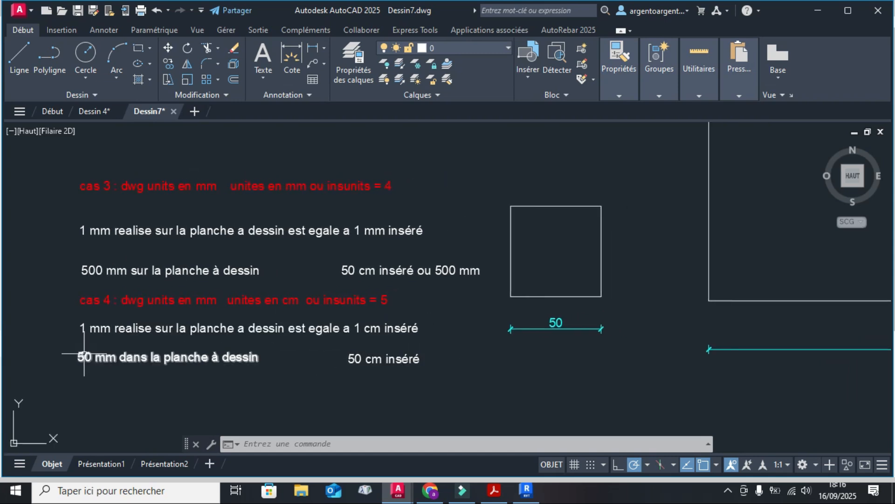
scroll(170, 345, down, 2)
scroll(380, 326, up, 1)
scroll(380, 326, down, 1)
scroll(567, 348, down, 2)
scroll(436, 330, up, 2)
scroll(592, 350, down, 4)
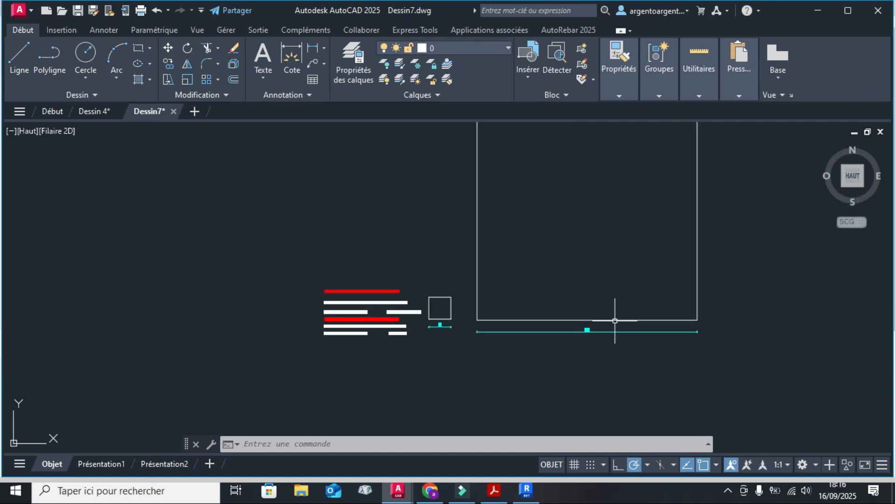
Check the bottom dimensions of both inserted squares against the inserted sizes stated in the notes
scroll(569, 331, up, 3)
scroll(576, 368, down, 2)
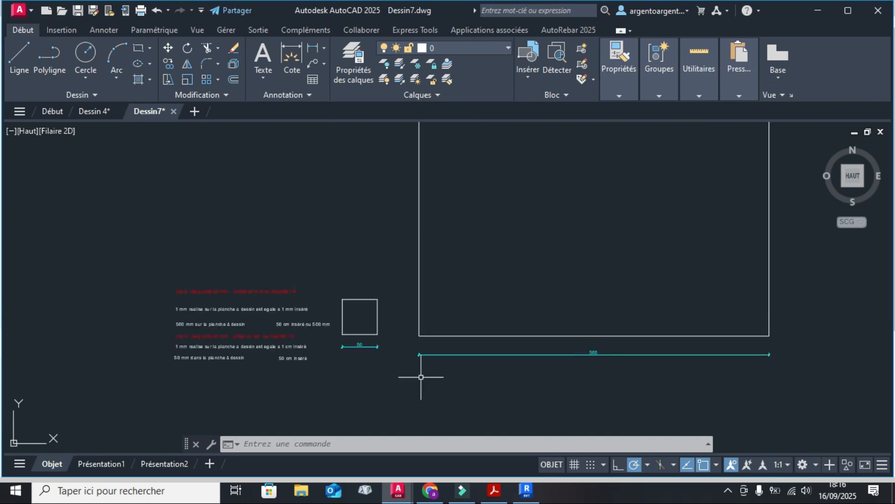
scroll(383, 365, up, 4)
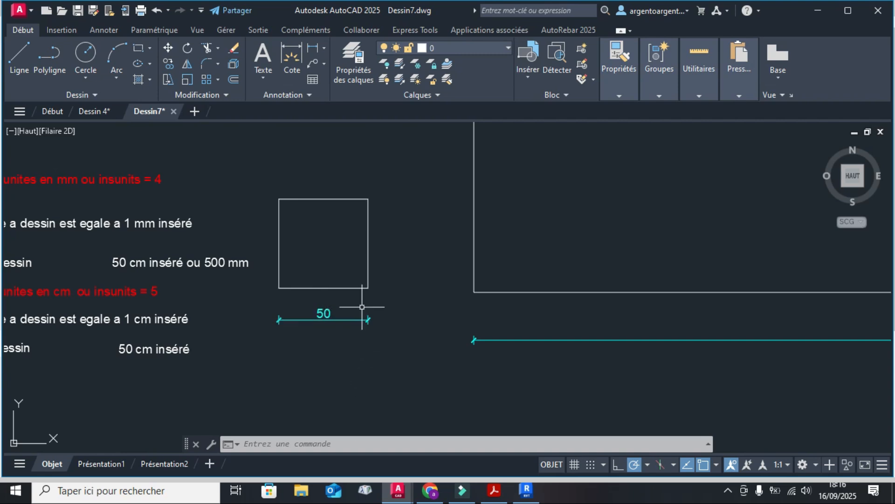
scroll(364, 303, down, 4)
scroll(378, 301, up, 2)
scroll(402, 277, down, 2)
middle_drag(402, 274, 404, 305)
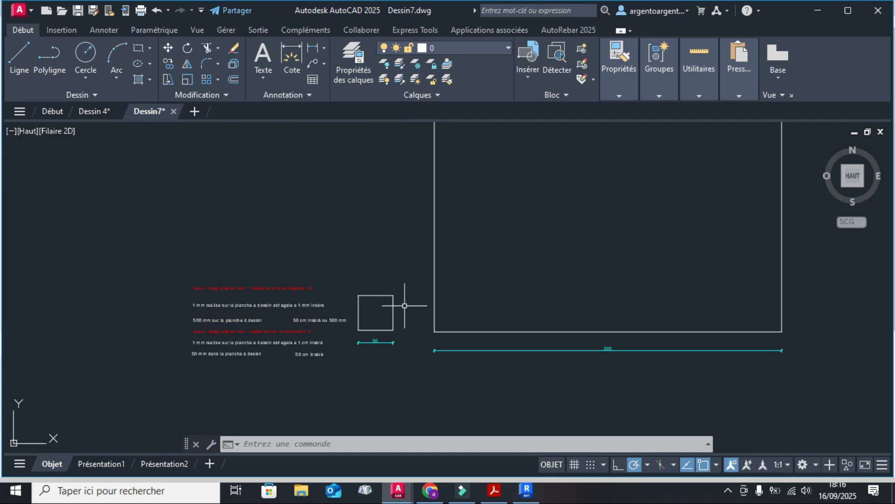
scroll(404, 305, up, 2)
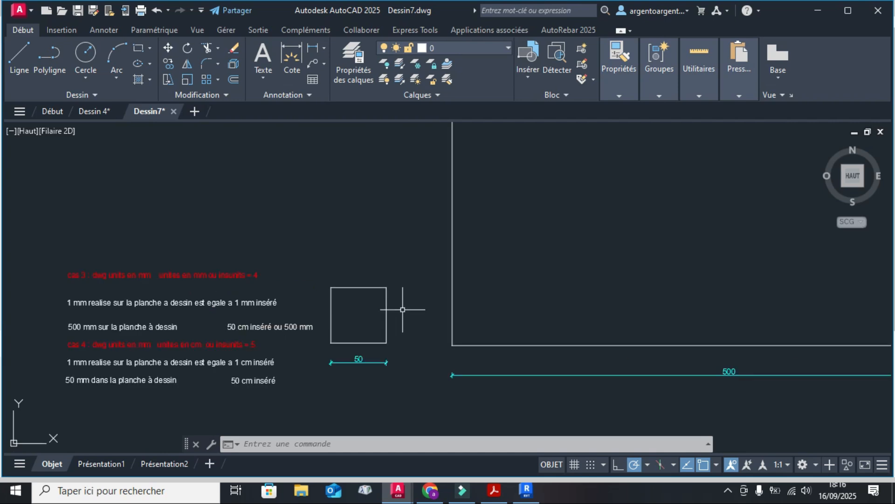
scroll(402, 309, down, 1)
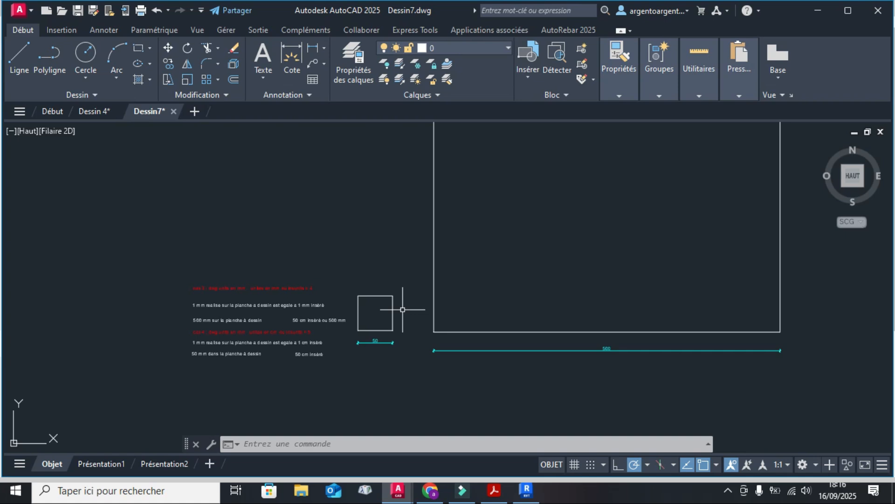